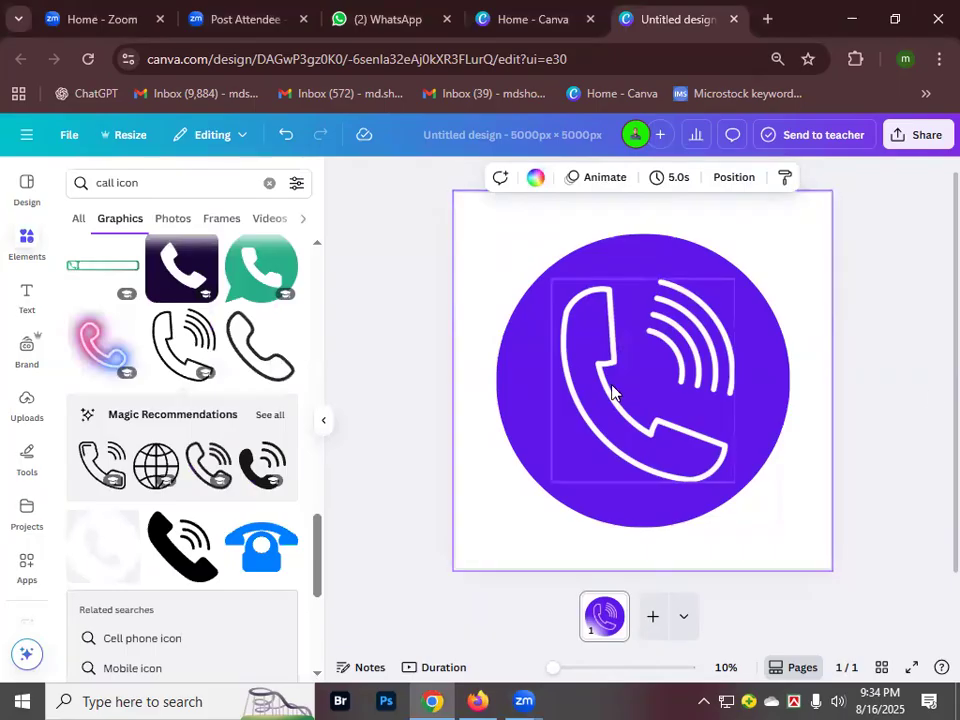
# - Drag the purple circle's corner until it measures about 3,960 × 3,960 px
pyautogui.click(428, 266)
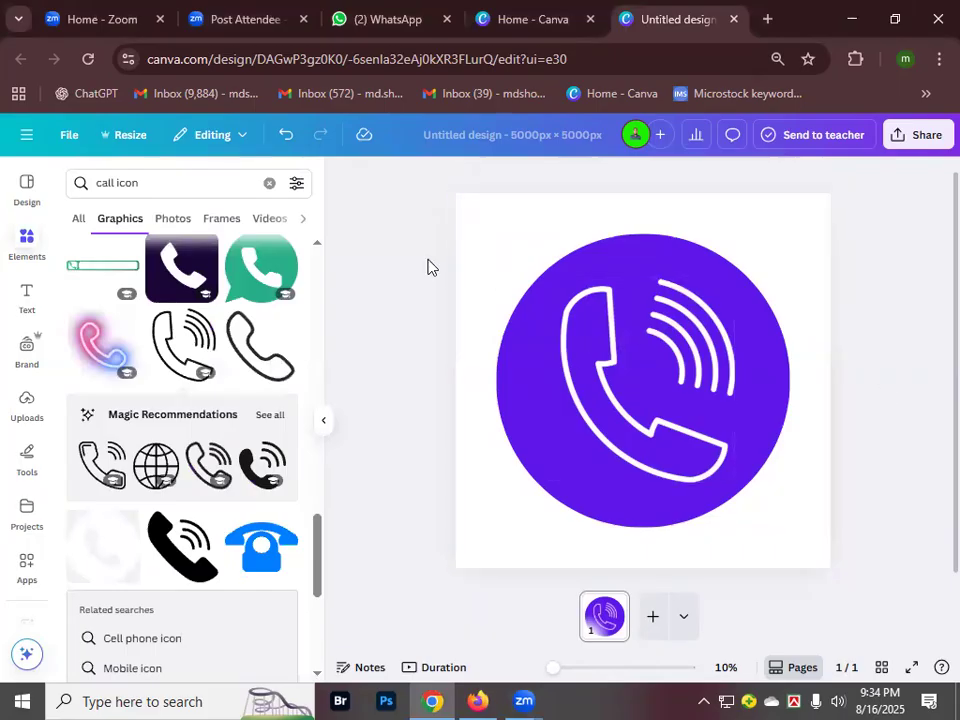
pyautogui.click(548, 321)
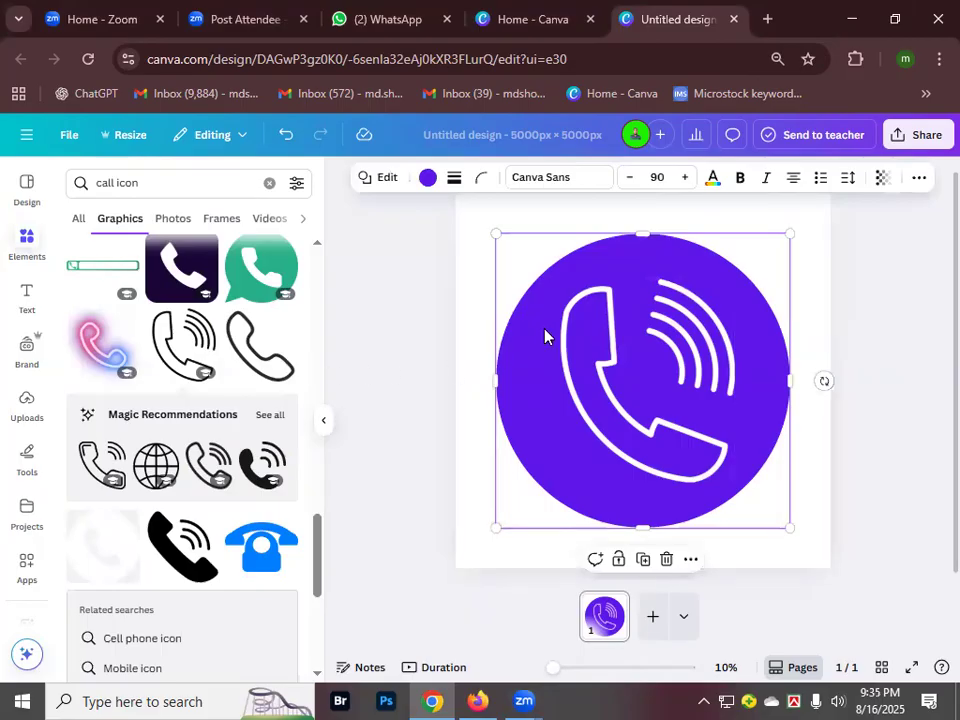
pyautogui.click(460, 325)
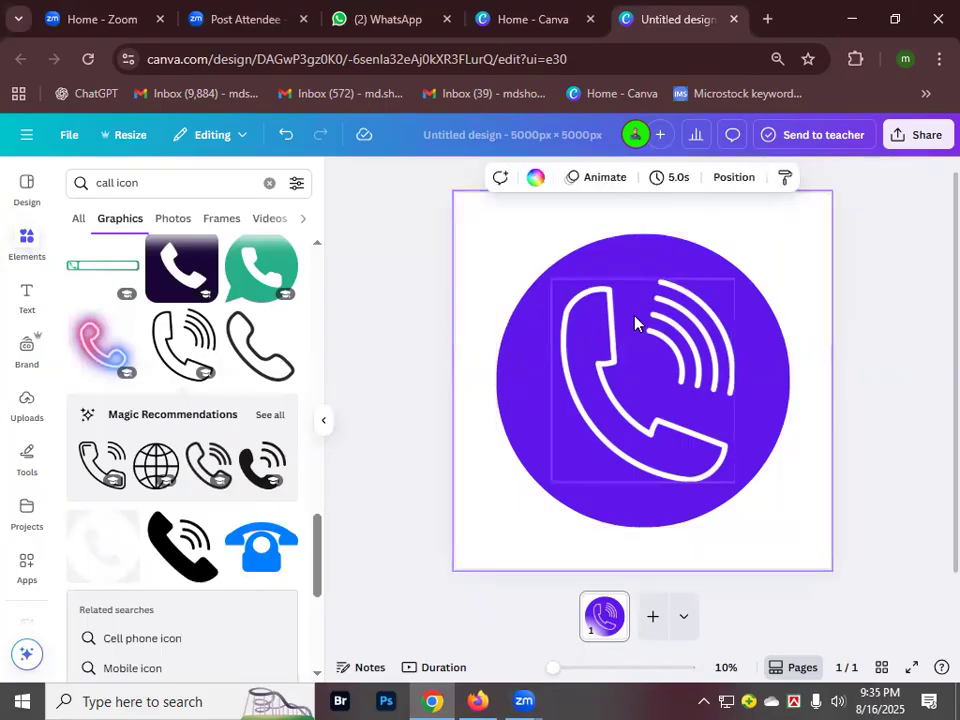
pyautogui.click(689, 270)
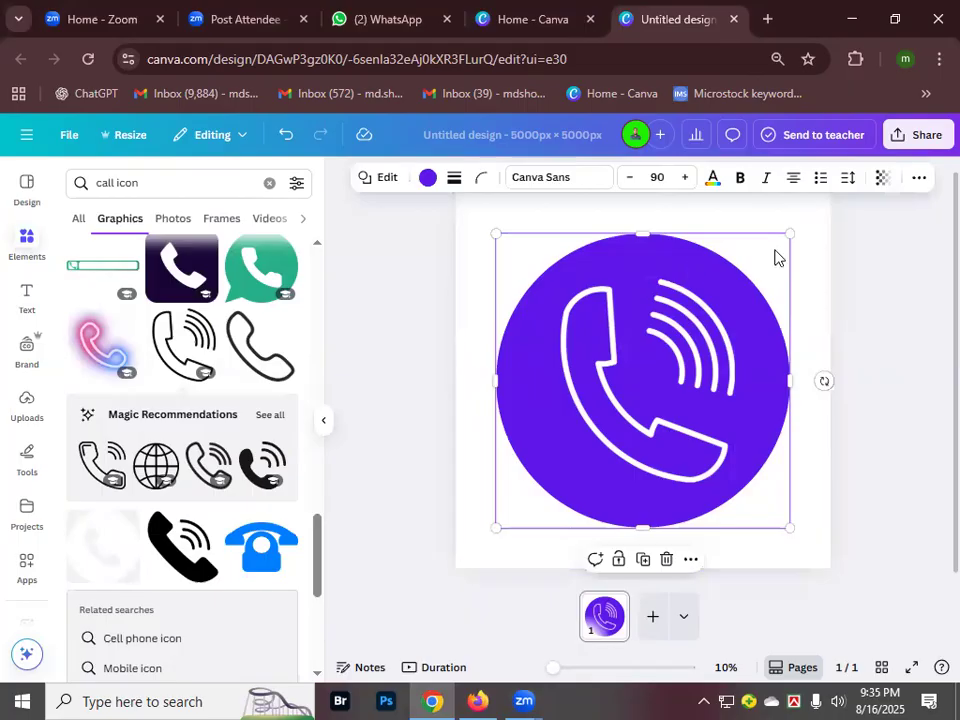
pyautogui.moveTo(789, 233)
pyautogui.mouseDown()
pyautogui.moveTo(803, 218)
pyautogui.moveTo(774, 268)
pyautogui.moveTo(810, 238)
pyautogui.moveTo(791, 259)
pyautogui.moveTo(806, 238)
pyautogui.moveTo(801, 245)
pyautogui.mouseUp()
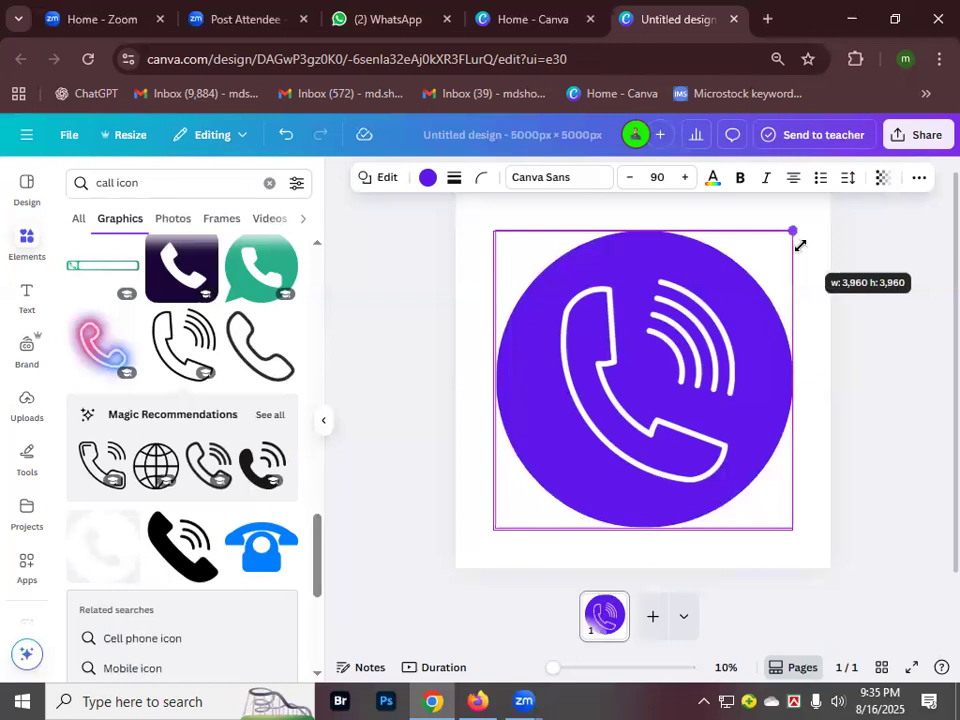
pyautogui.moveTo(800, 245)
pyautogui.mouseDown()
pyautogui.moveTo(782, 272)
pyautogui.moveTo(807, 227)
pyautogui.moveTo(793, 249)
pyautogui.moveTo(798, 241)
pyautogui.mouseUp()
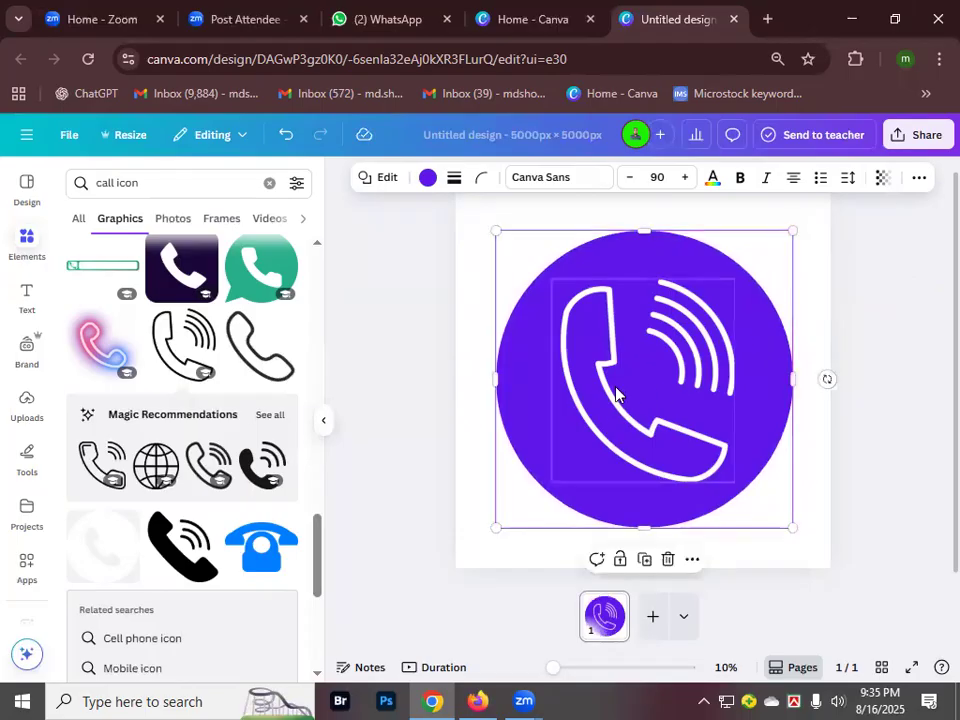
pyautogui.click(616, 393)
# - Enlarge the white phone handset and centre it inside the purple circle
pyautogui.moveTo(735, 284); pyautogui.dragTo(750, 264)
pyautogui.moveTo(549, 486); pyautogui.dragTo(527, 496)
pyautogui.moveTo(664, 381)
pyautogui.mouseDown()
pyautogui.moveTo(635, 378)
pyautogui.moveTo(665, 388)
pyautogui.mouseUp()
pyautogui.click(482, 253)
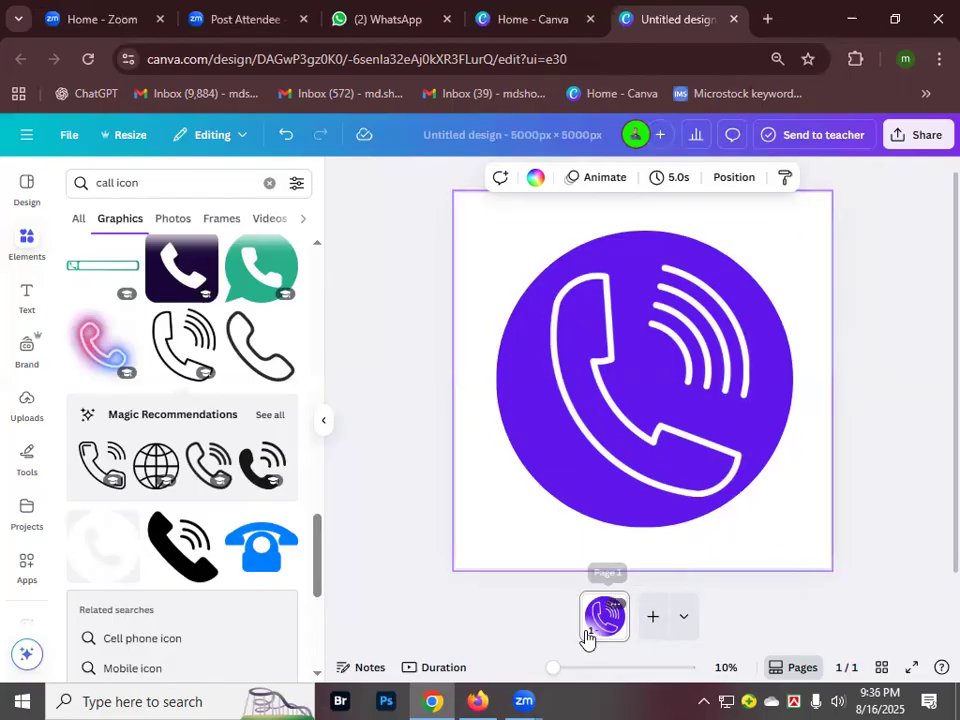
# - Add a blank second page and clear the call icon search
pyautogui.click(653, 619)
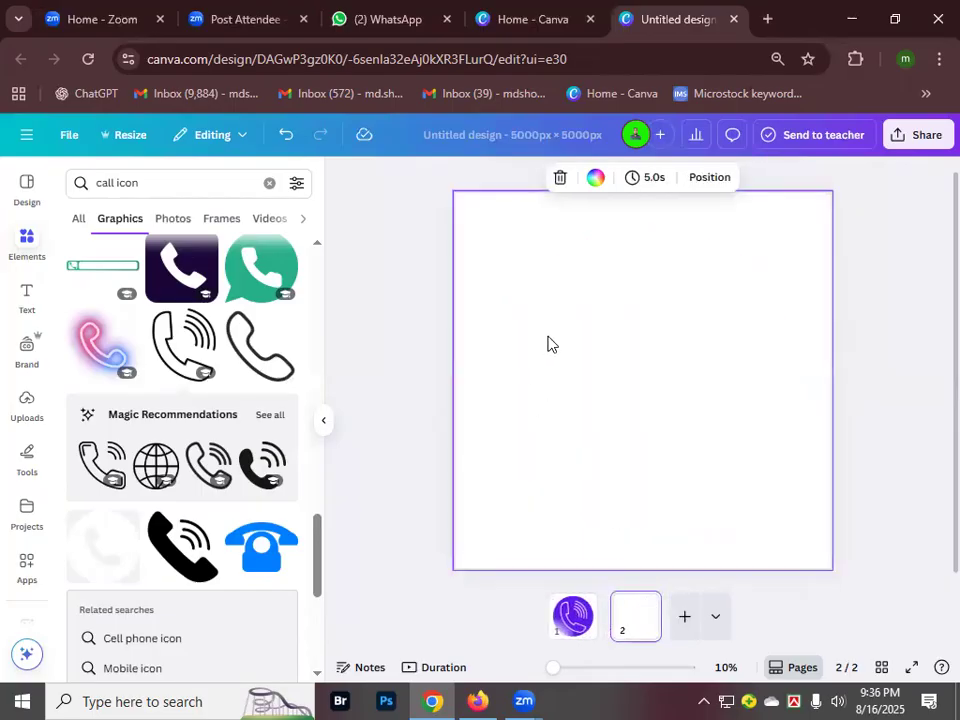
pyautogui.scroll(5, 221, 441)
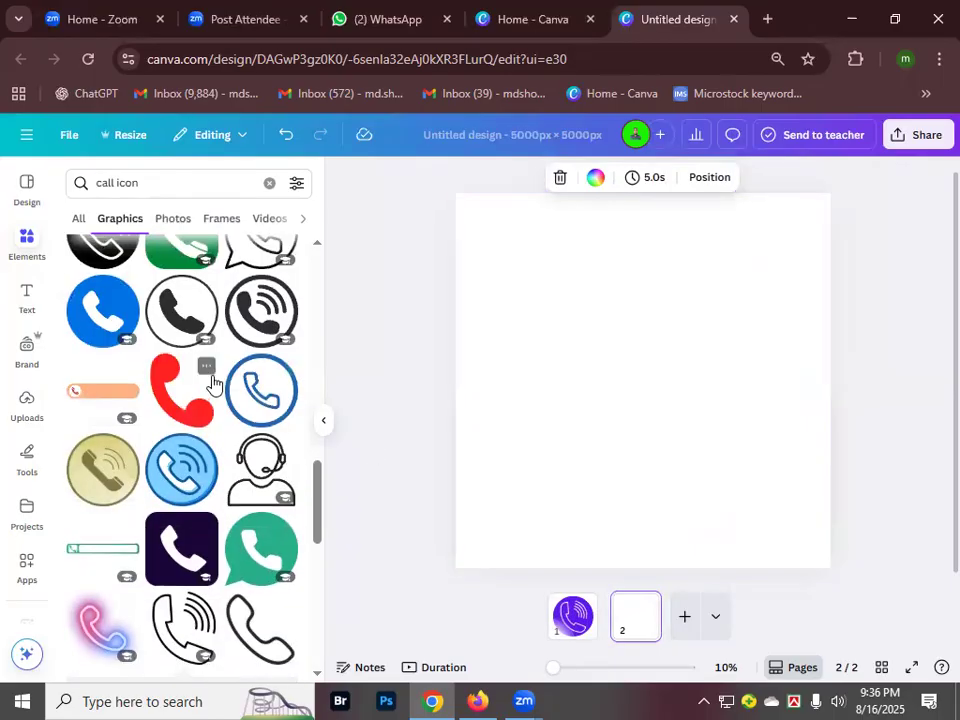
pyautogui.scroll(3, 214, 381)
pyautogui.click(270, 187)
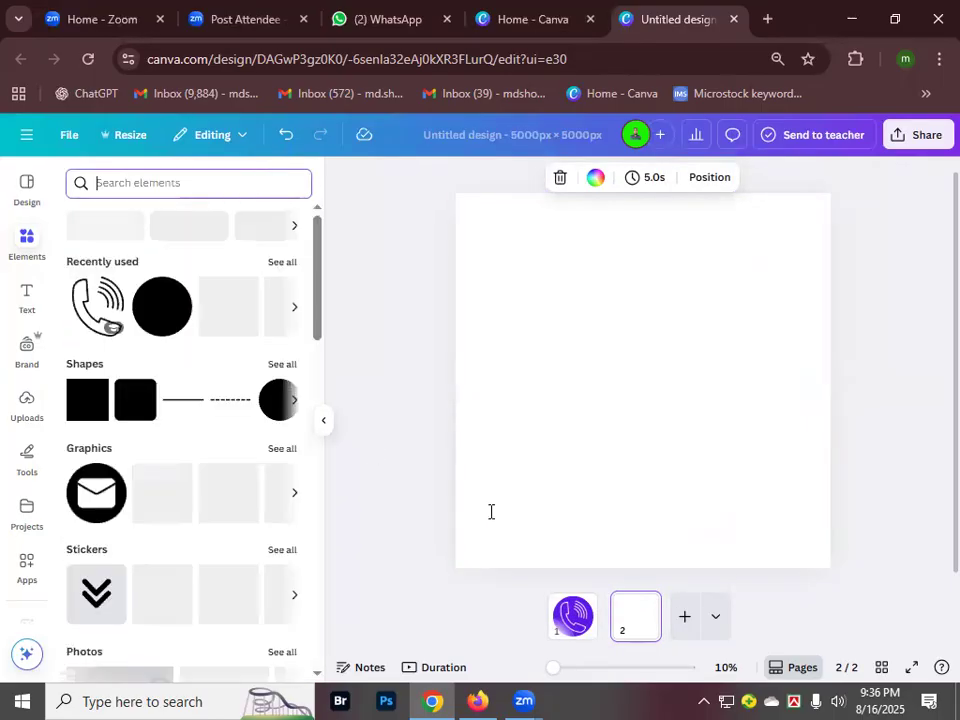
# - Copy the purple circle from page 1 and paste it onto page 2
pyautogui.click(569, 630)
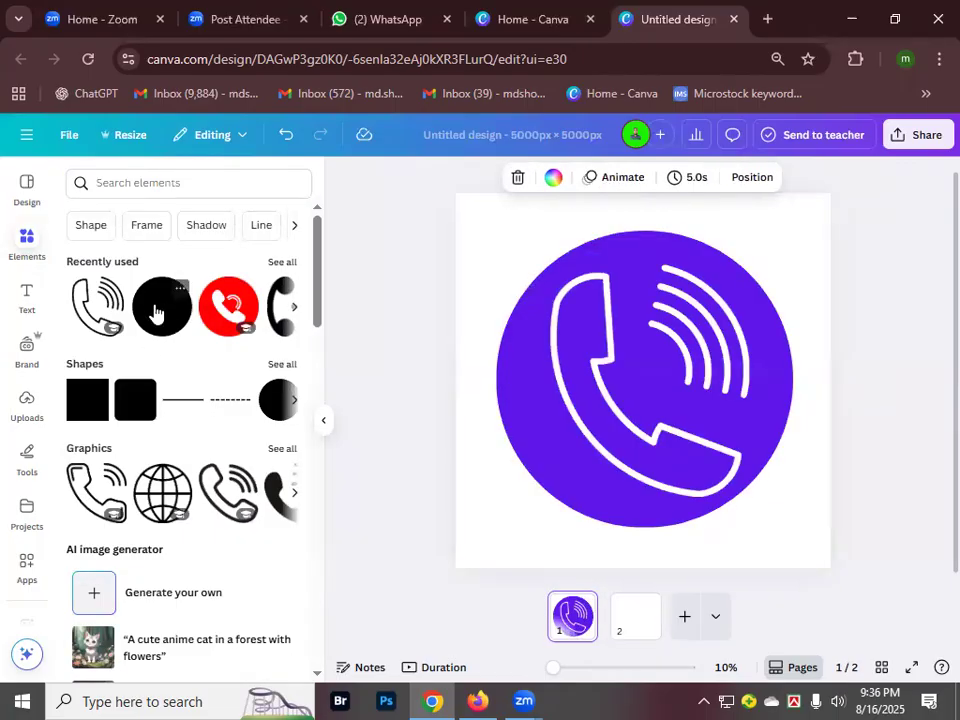
pyautogui.click(521, 329)
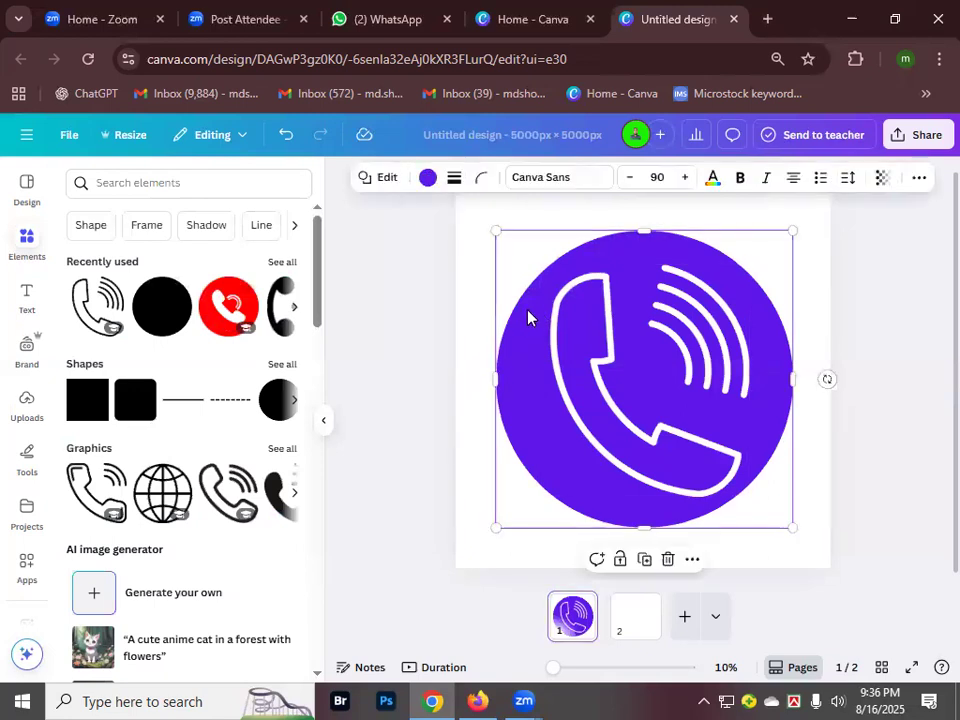
pyautogui.rightClick(529, 318)
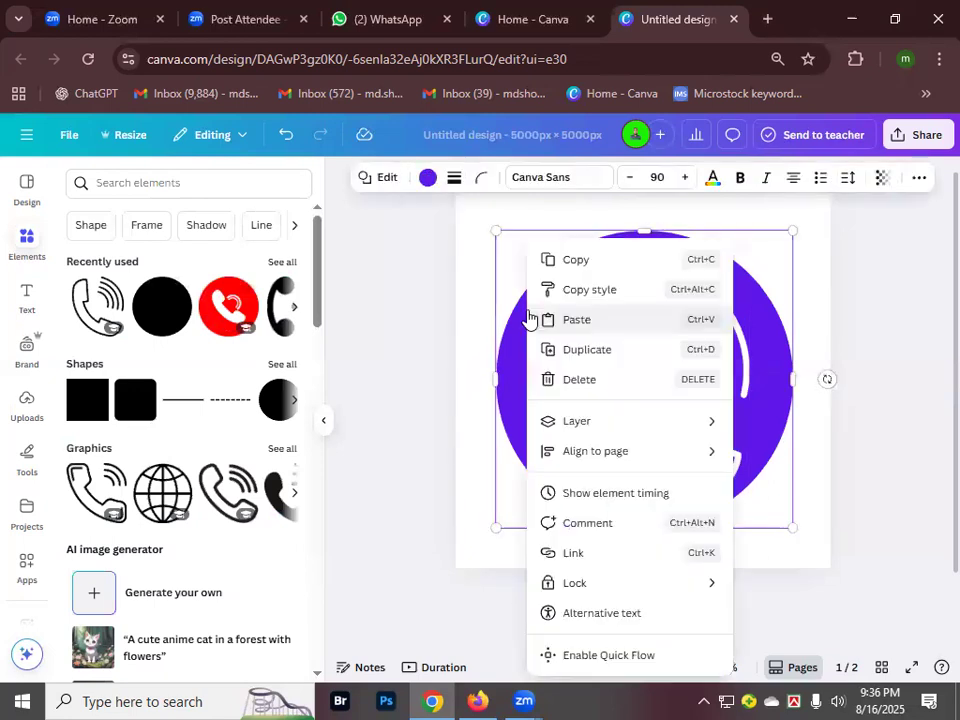
pyautogui.click(589, 264)
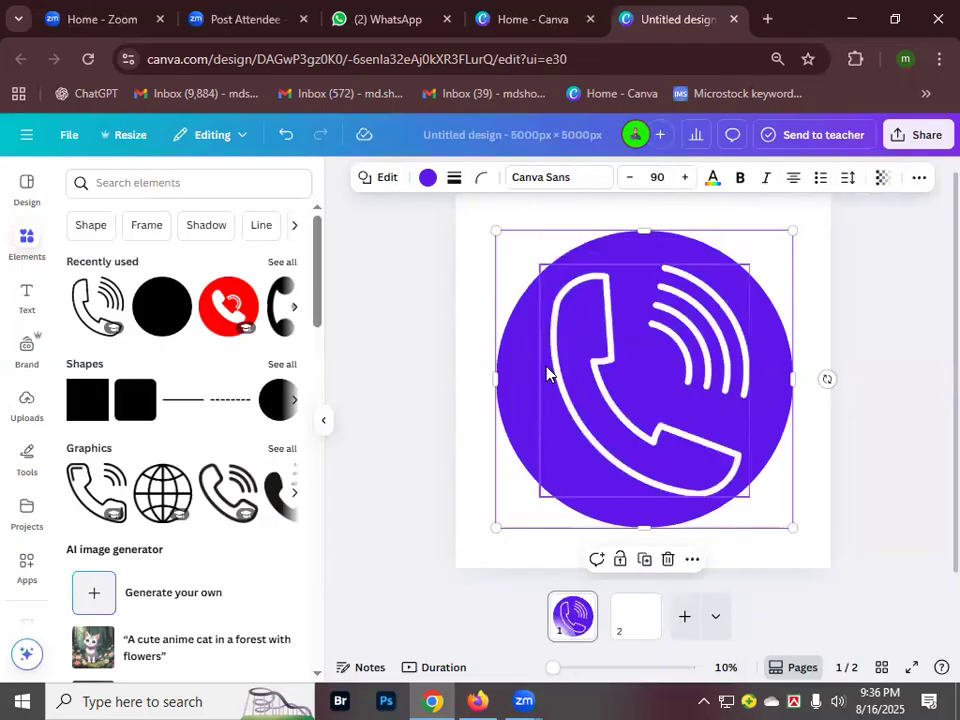
pyautogui.click(637, 617)
pyautogui.click(600, 320)
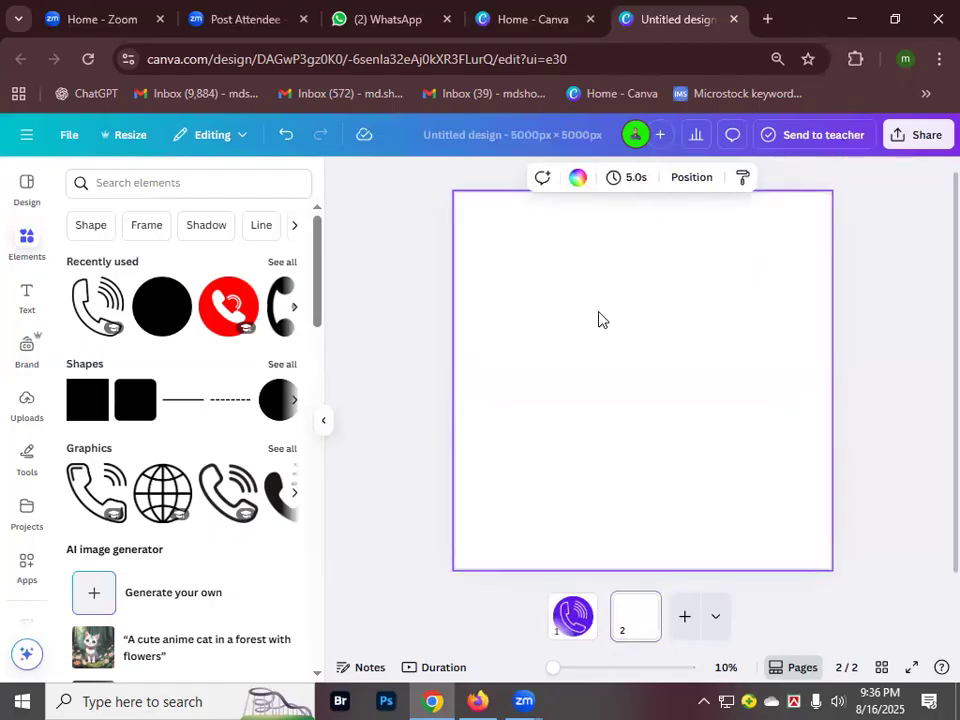
pyautogui.hotkey('ctrl', 'v')
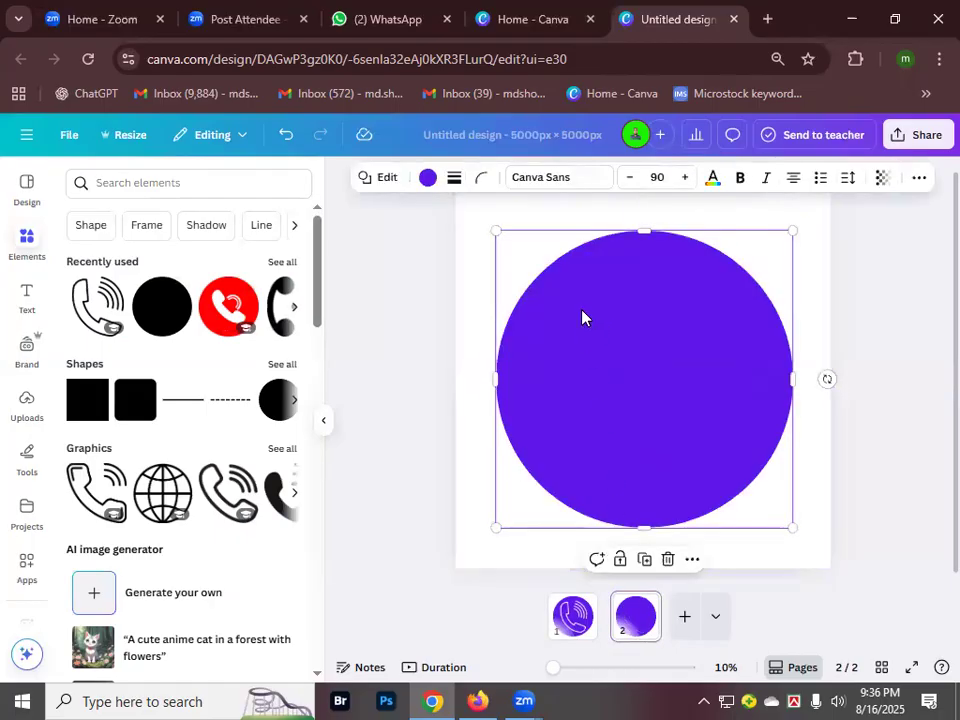
pyautogui.click(472, 304)
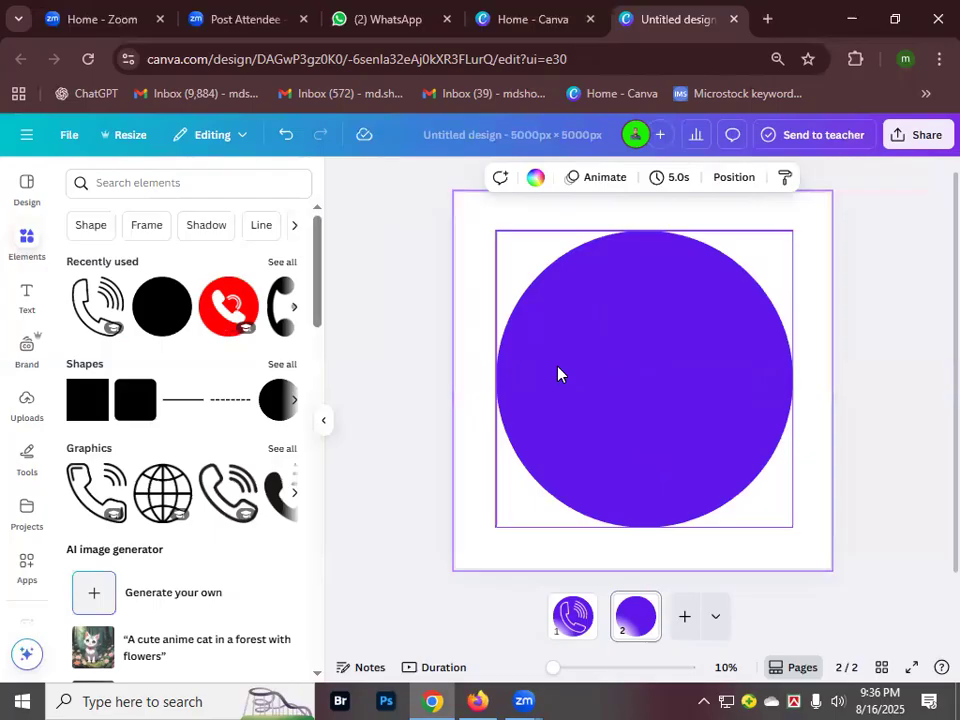
# - Rerun the 'Tick mark' element search and browse all its graphic results
pyautogui.click(97, 183)
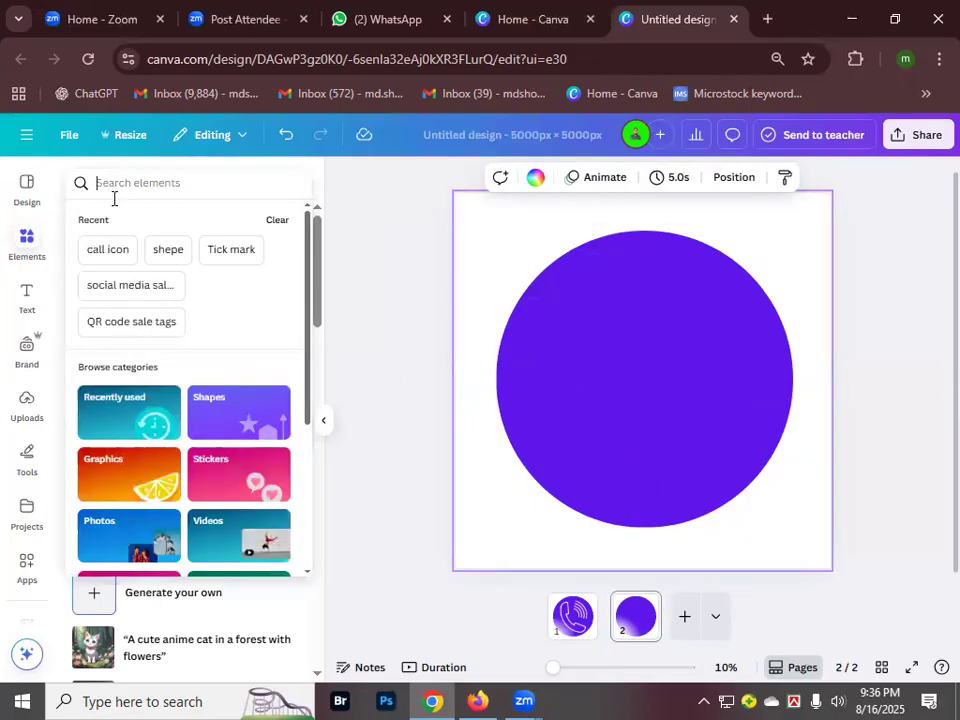
pyautogui.click(232, 252)
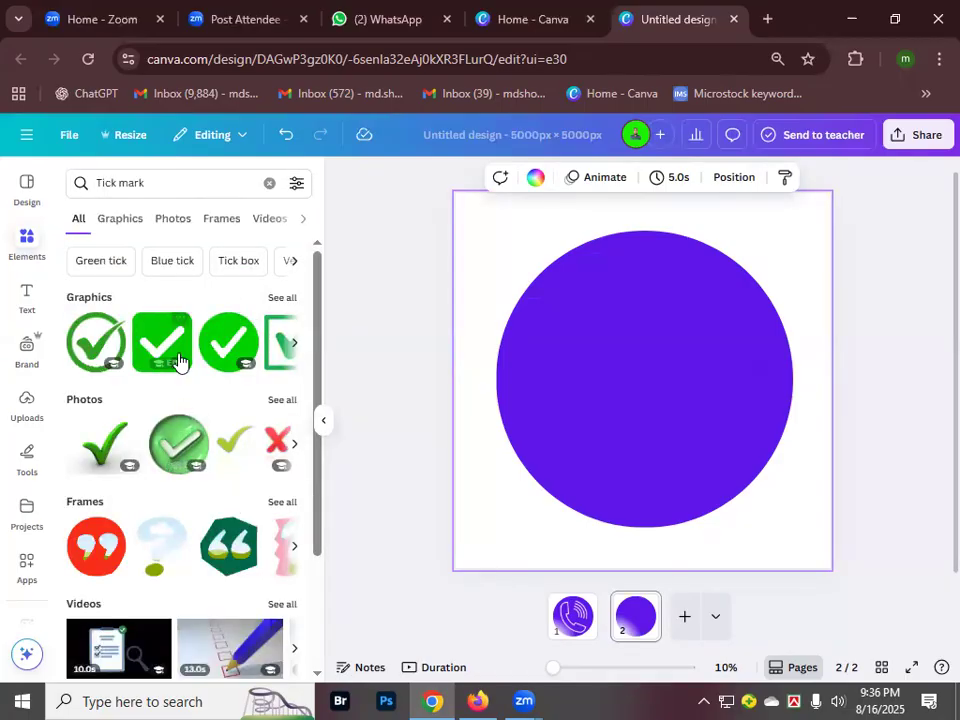
pyautogui.scroll(-2, 199, 343)
pyautogui.scroll(2, 258, 323)
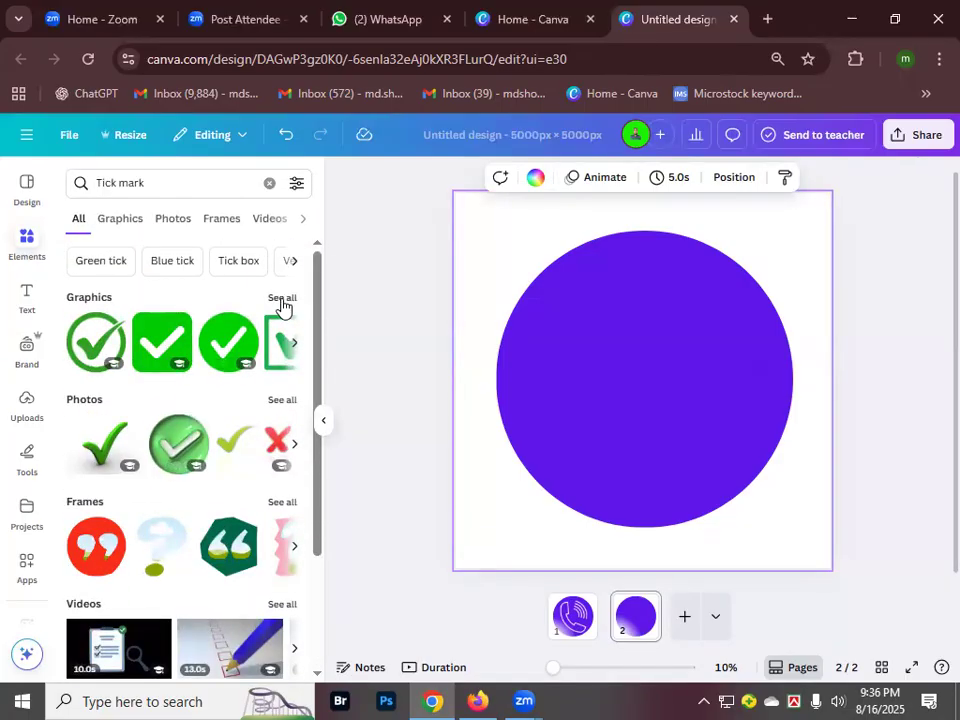
pyautogui.click(281, 300)
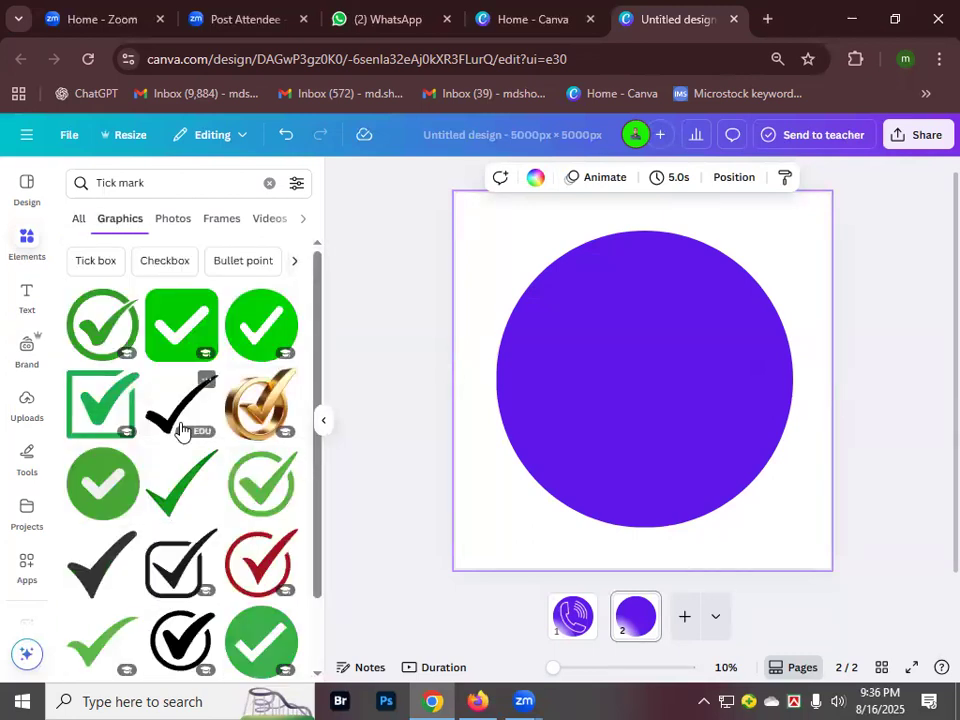
pyautogui.scroll(-5, 182, 470)
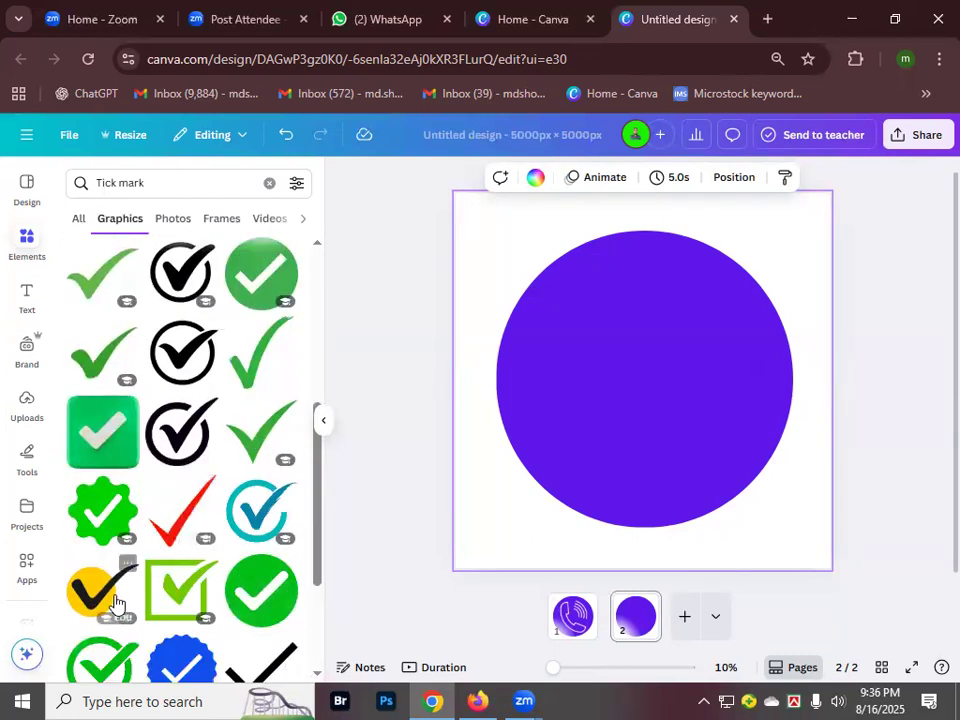
pyautogui.scroll(-2, 244, 469)
pyautogui.scroll(-3, 160, 512)
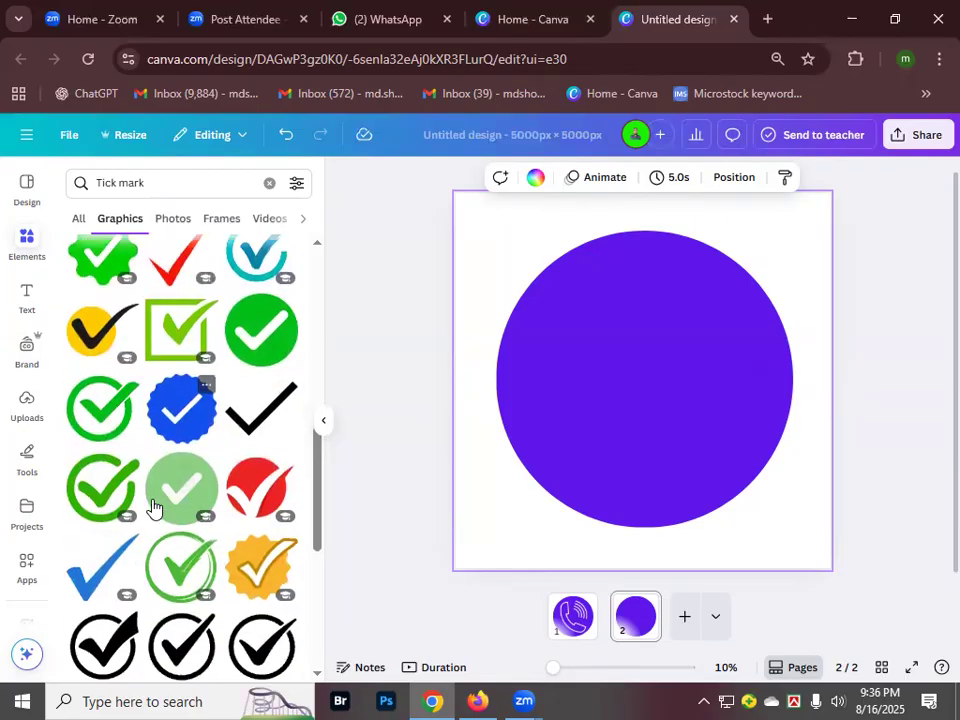
pyautogui.scroll(-5, 244, 467)
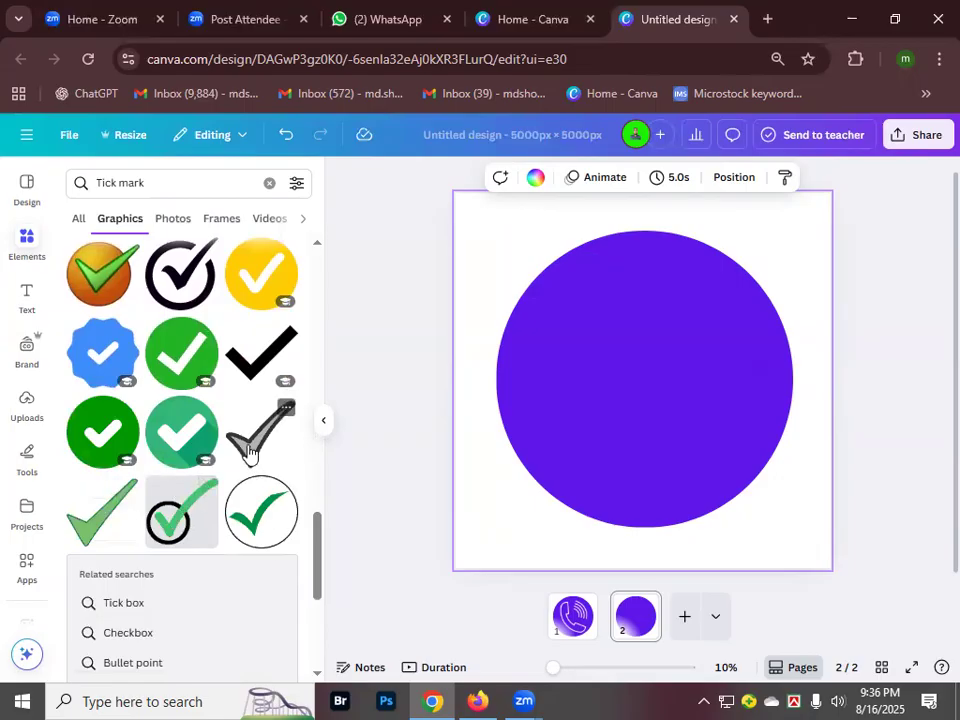
# - Add the grey tick graphic, enlarge it and centre it on the purple circle
pyautogui.click(250, 452)
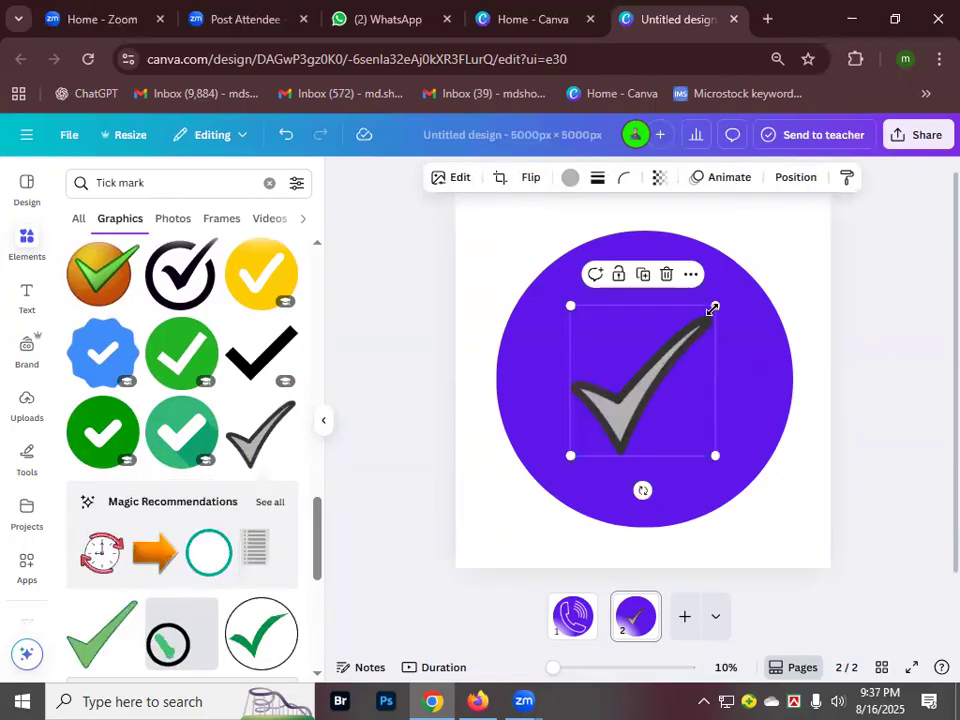
pyautogui.moveTo(725, 300); pyautogui.dragTo(744, 296)
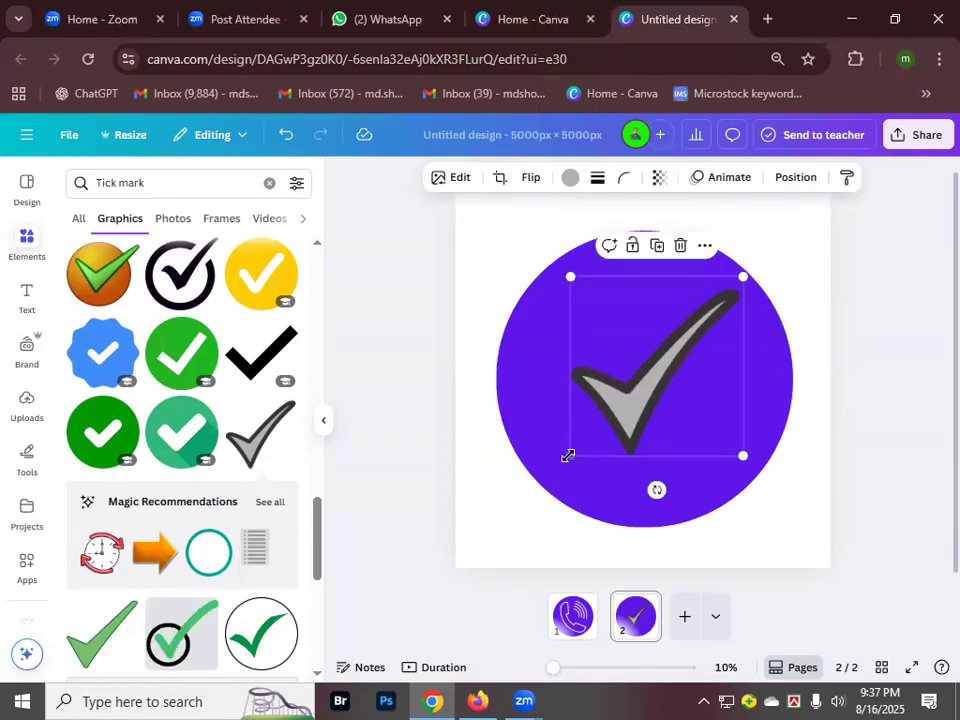
pyautogui.moveTo(567, 456)
pyautogui.mouseDown()
pyautogui.moveTo(544, 473)
pyautogui.moveTo(567, 456)
pyautogui.mouseUp()
pyautogui.click(549, 485)
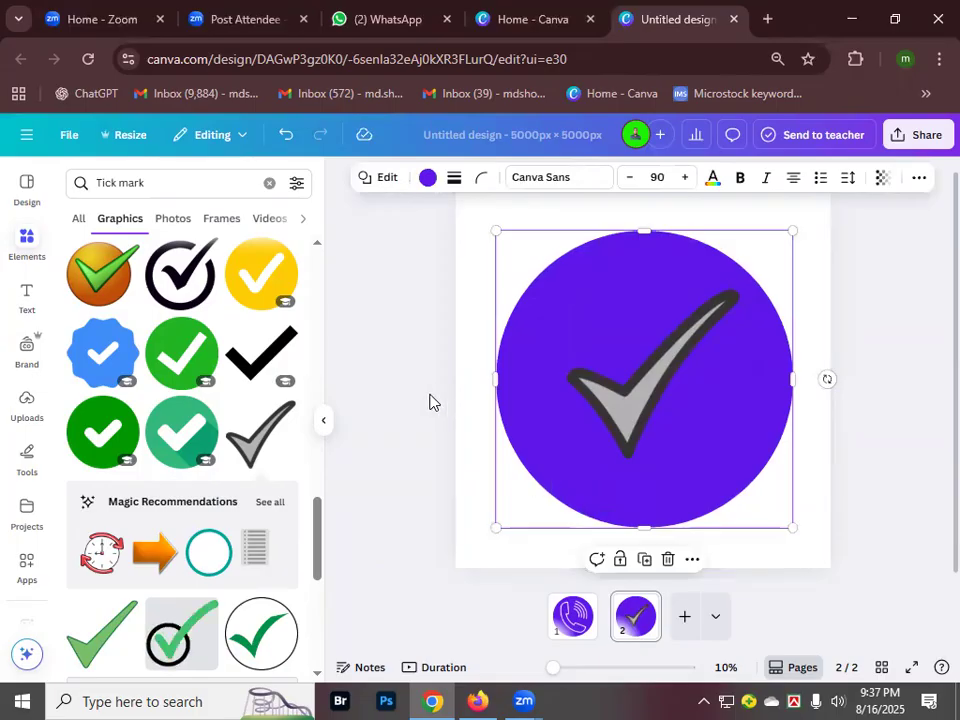
pyautogui.click(579, 390)
pyautogui.moveTo(740, 278)
pyautogui.mouseDown()
pyautogui.moveTo(750, 268)
pyautogui.moveTo(738, 282)
pyautogui.mouseUp()
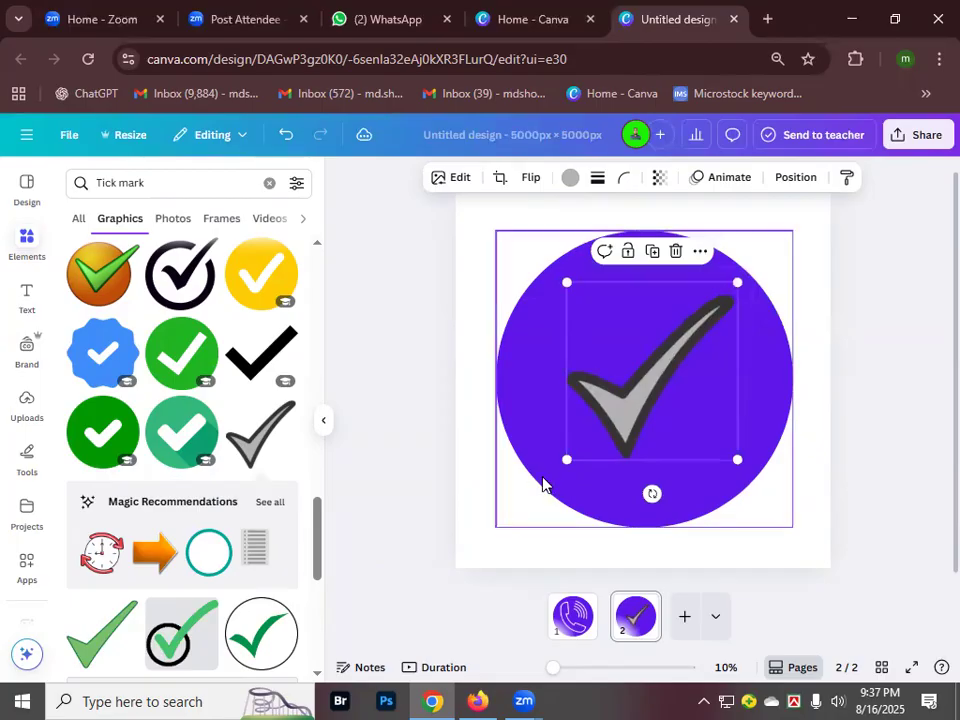
pyautogui.moveTo(564, 456); pyautogui.dragTo(557, 469)
pyautogui.moveTo(653, 398)
pyautogui.mouseDown()
pyautogui.moveTo(658, 371)
pyautogui.moveTo(650, 392)
pyautogui.mouseUp()
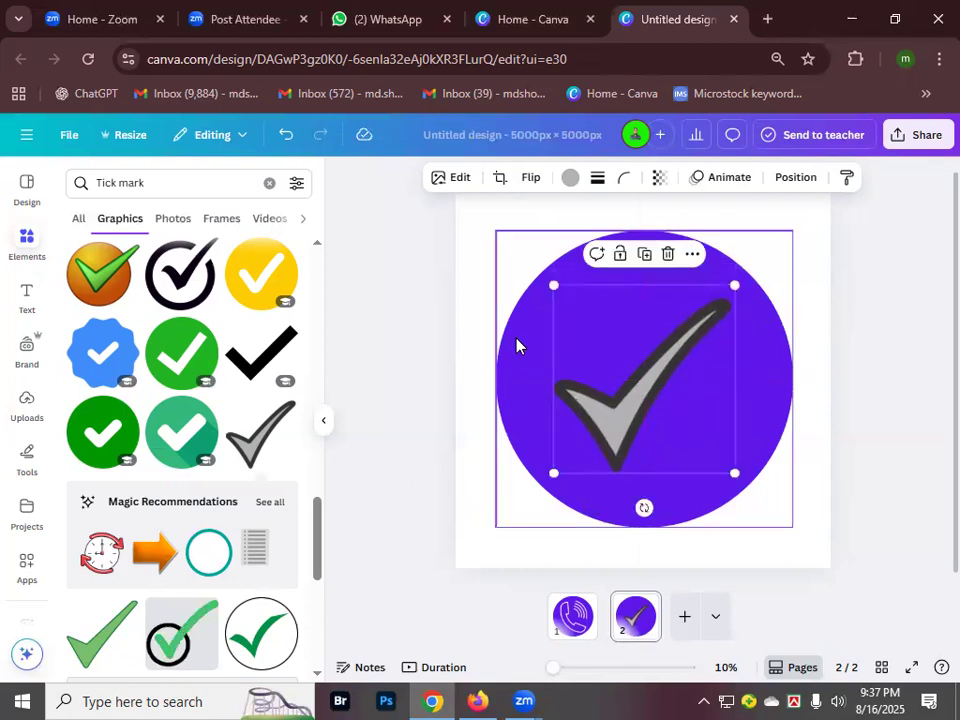
# - Align the purple circle to the page centre guides
pyautogui.click(526, 349)
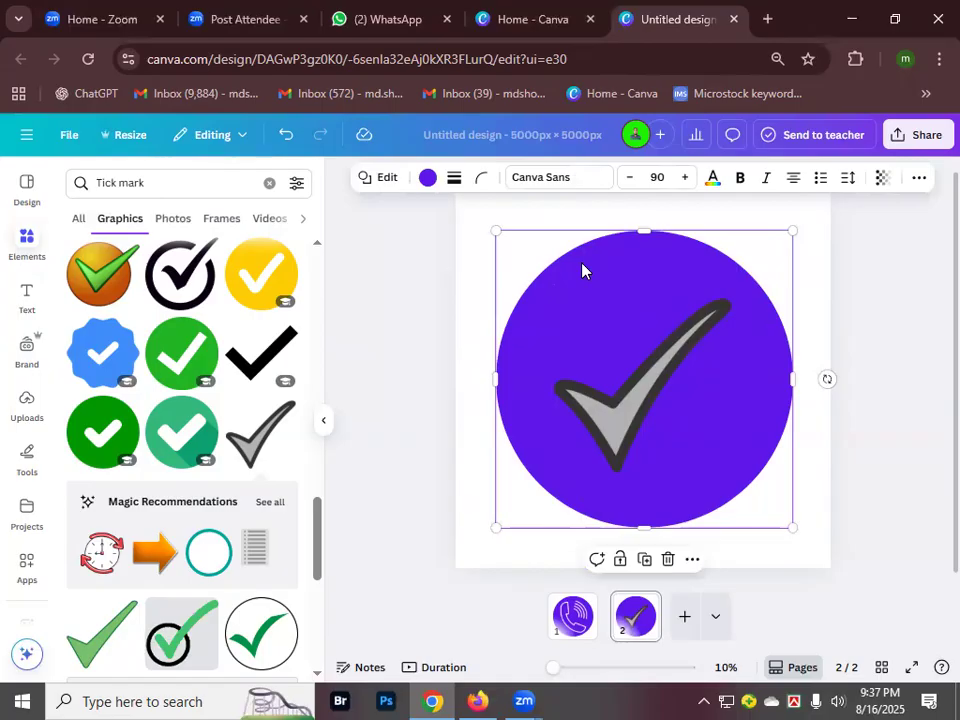
pyautogui.moveTo(596, 287)
pyautogui.mouseDown()
pyautogui.moveTo(587, 306)
pyautogui.moveTo(598, 274)
pyautogui.mouseUp()
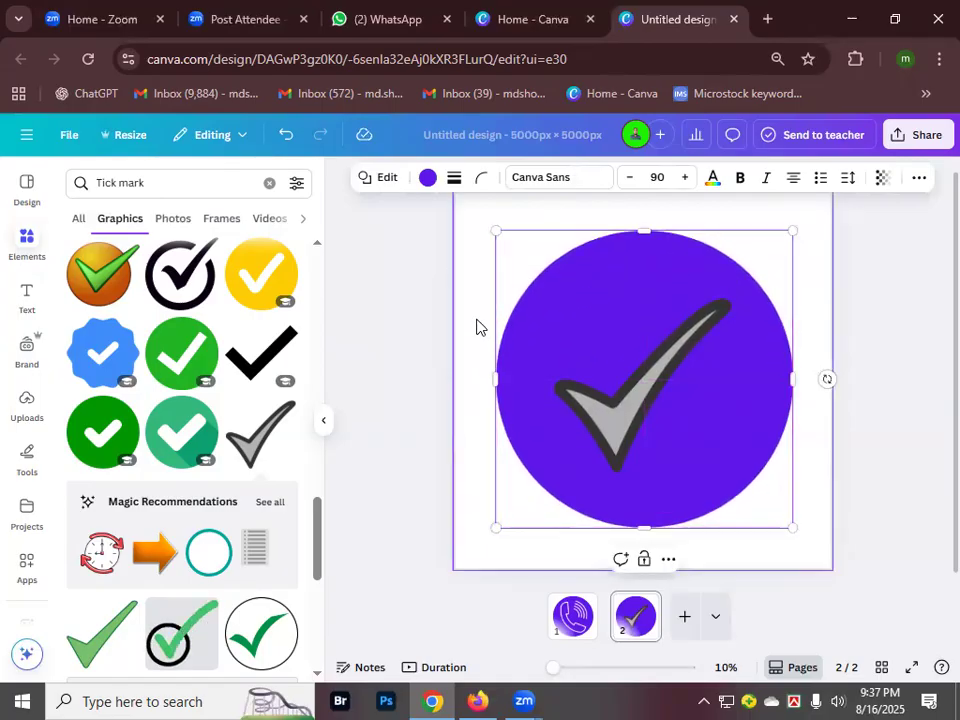
pyautogui.click(476, 326)
# - Change the circle's colour to light green
pyautogui.click(607, 272)
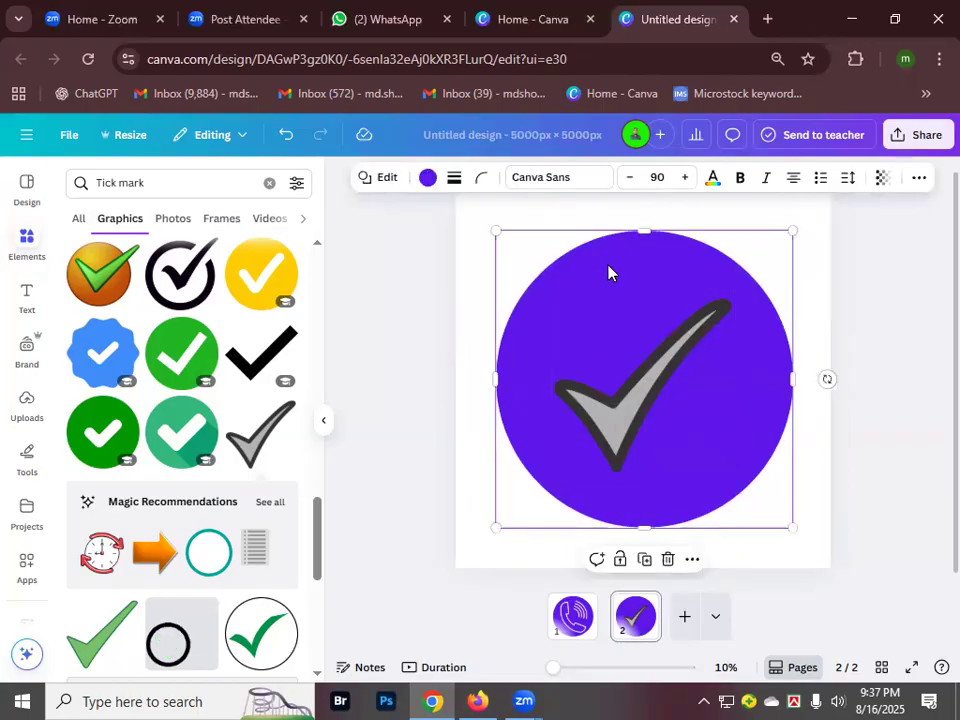
pyautogui.click(429, 178)
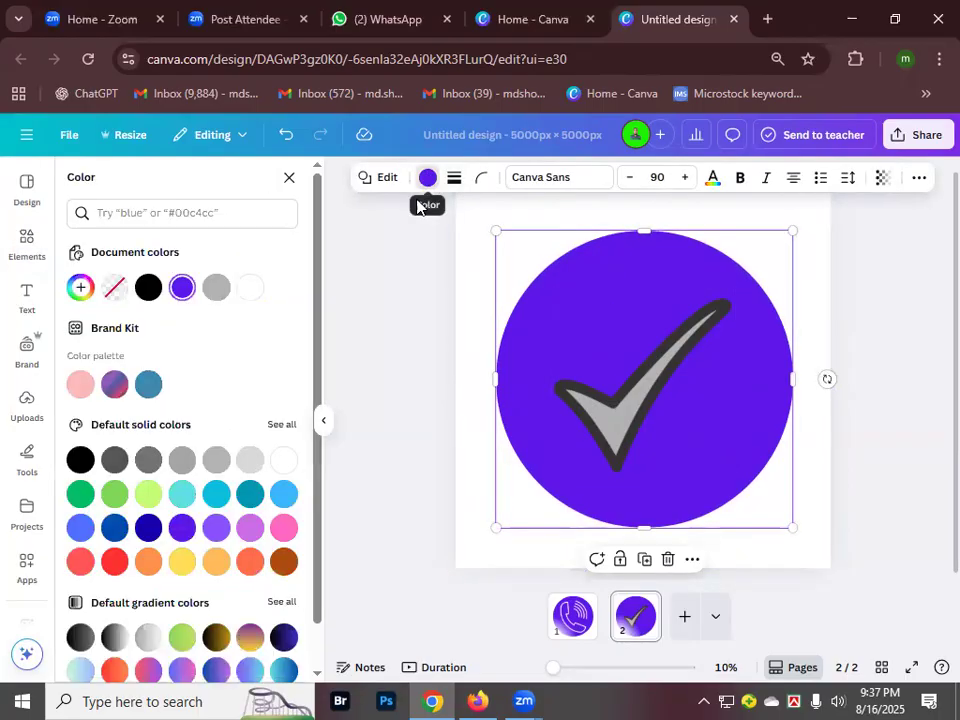
pyautogui.scroll(-1, 227, 511)
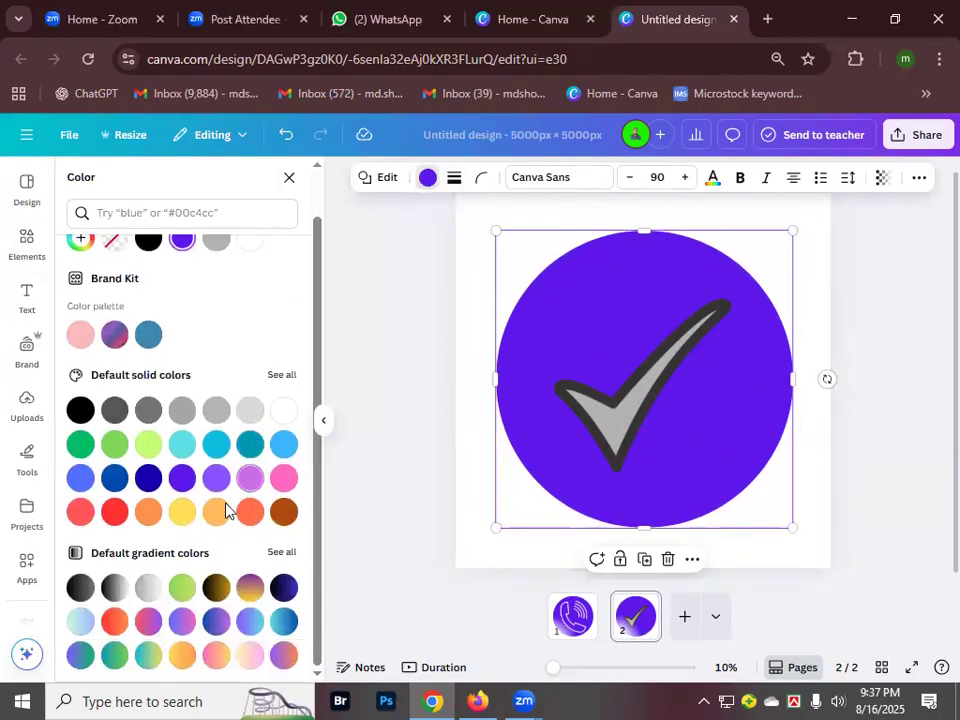
pyautogui.click(148, 444)
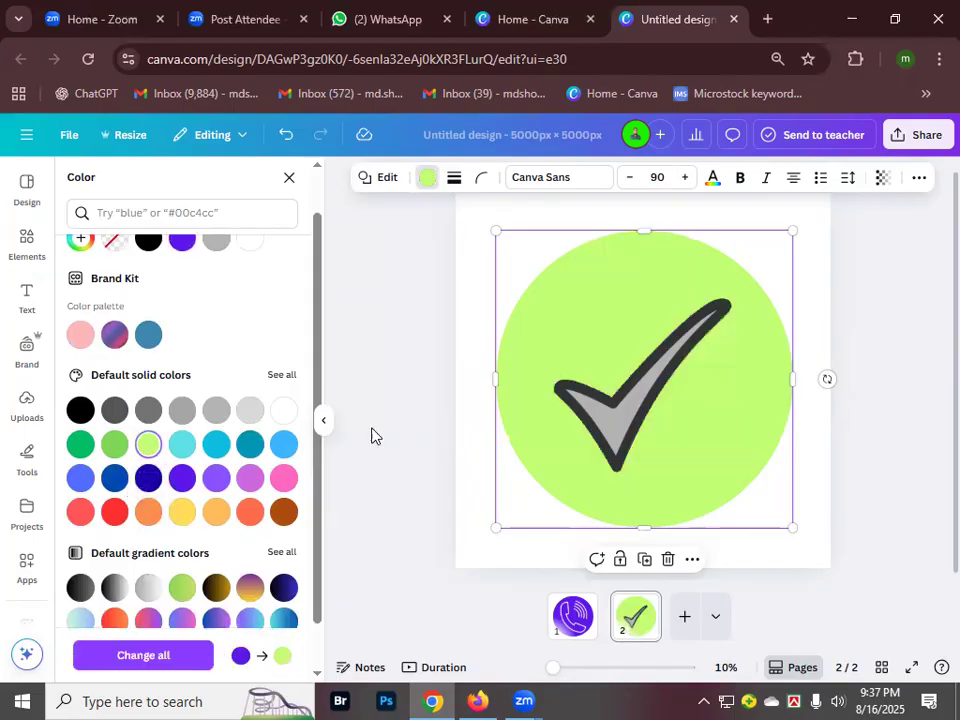
# - Make the tick coral orange and add a blank page 3
pyautogui.click(604, 420)
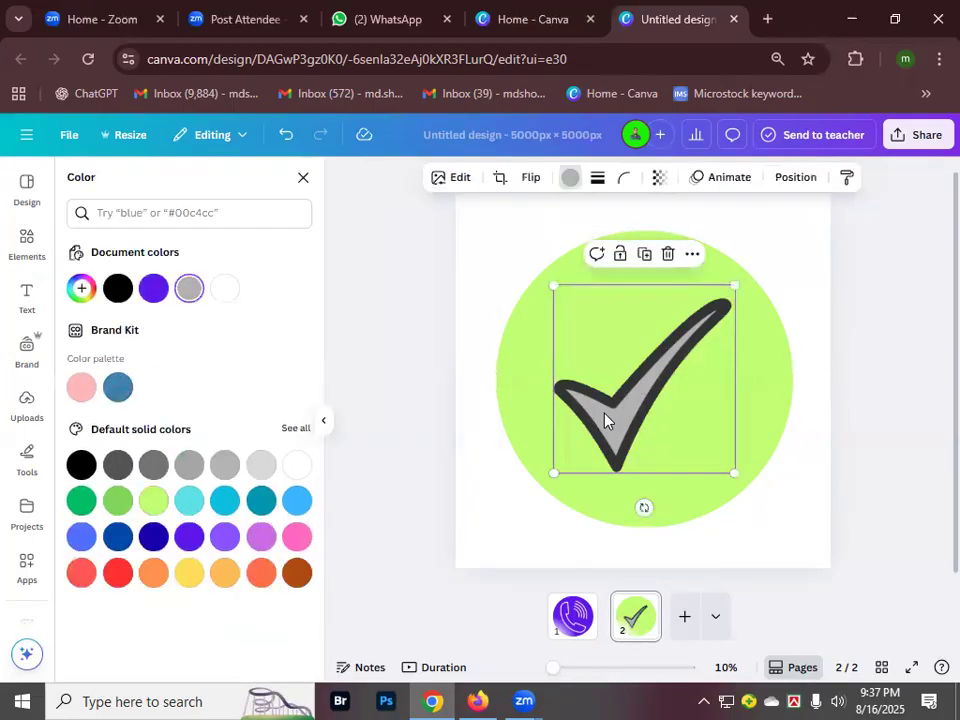
pyautogui.click(567, 178)
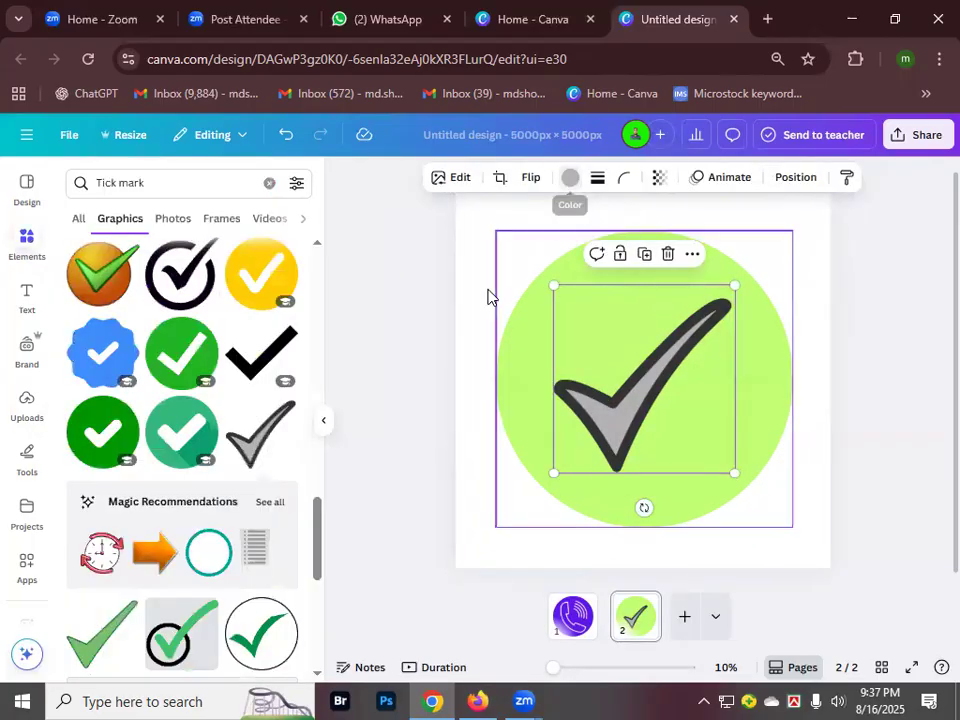
pyautogui.click(571, 178)
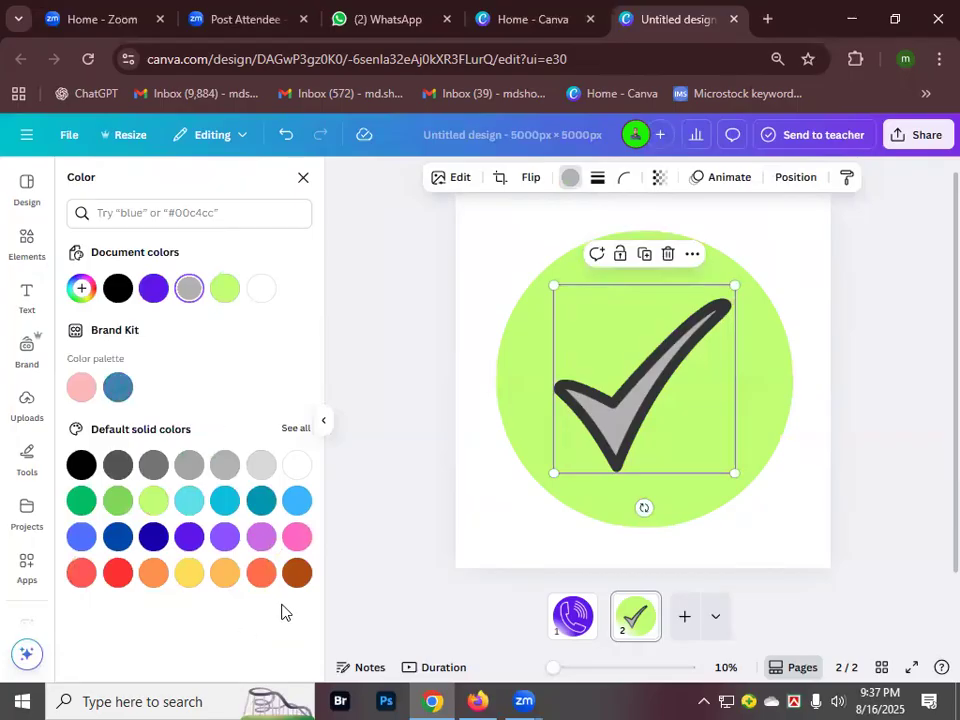
pyautogui.click(119, 506)
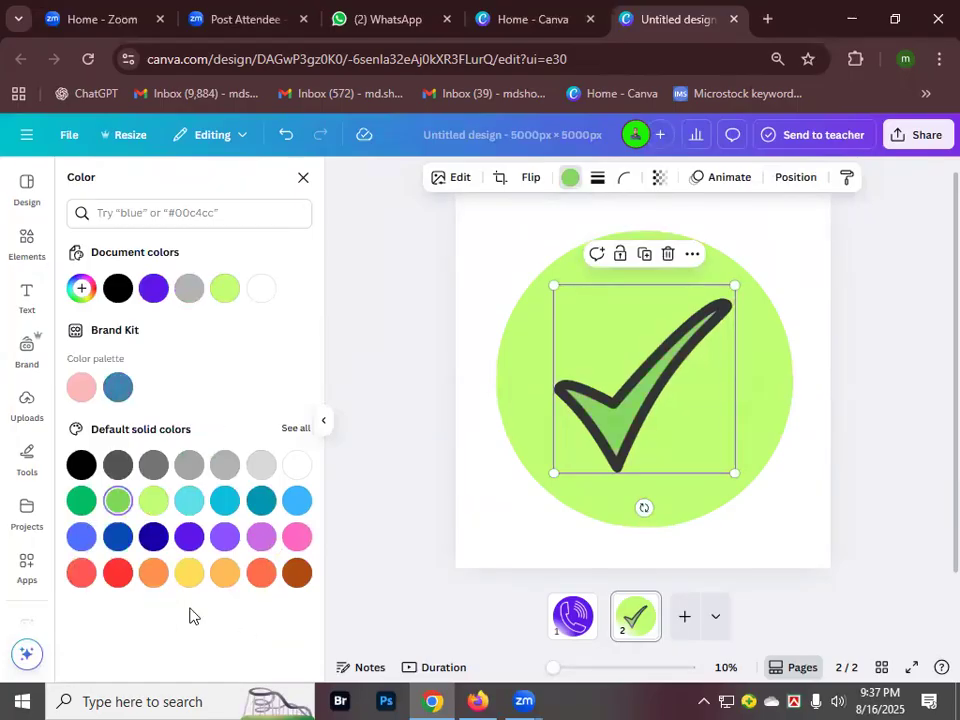
pyautogui.click(257, 578)
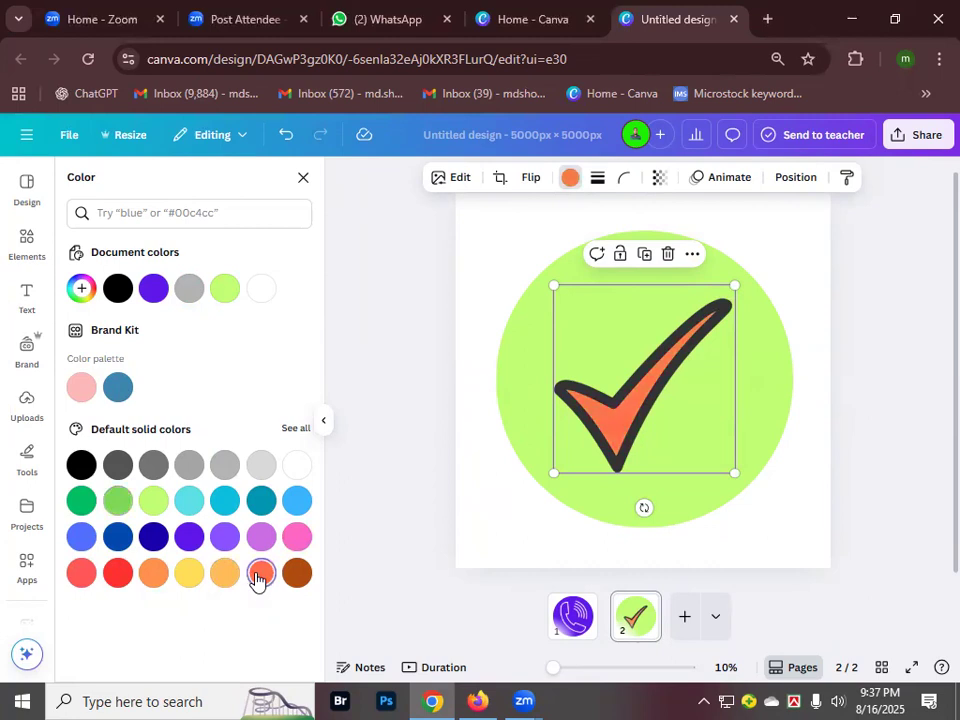
pyautogui.click(493, 270)
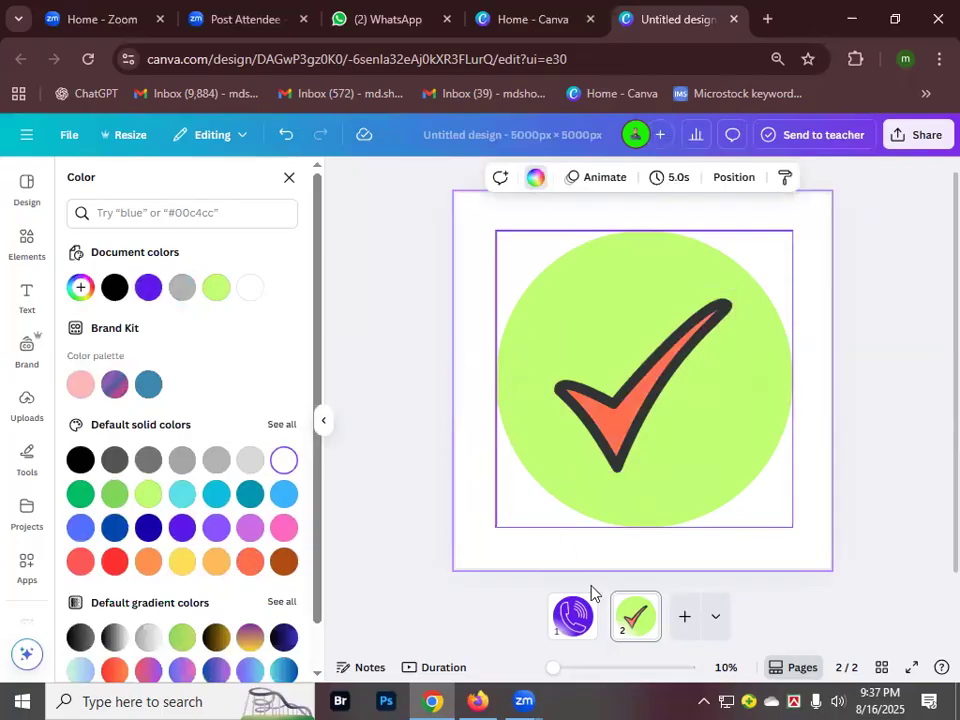
pyautogui.click(685, 620)
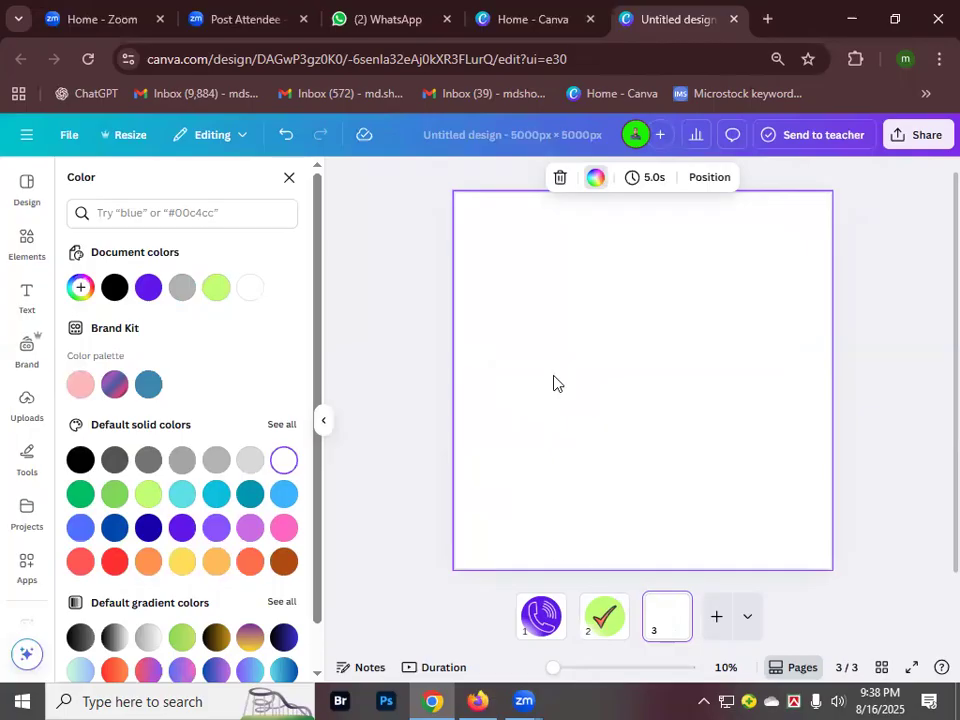
# - Copy the lime-green circle from page 2 onto page 3 and clear the Tick mark search
pyautogui.rightClick(612, 617)
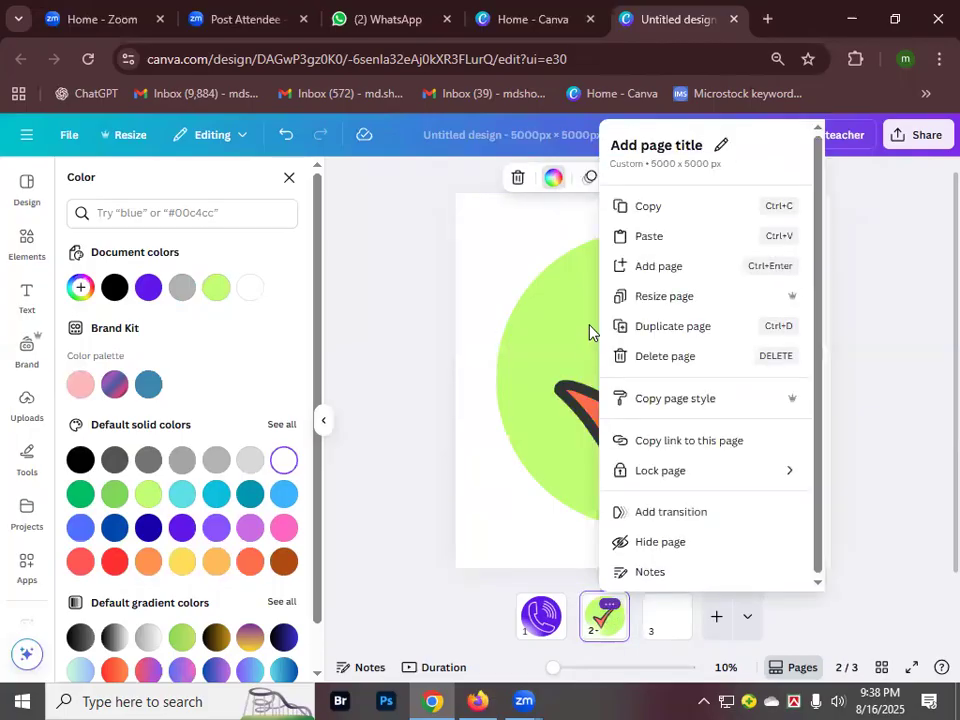
pyautogui.click(555, 298)
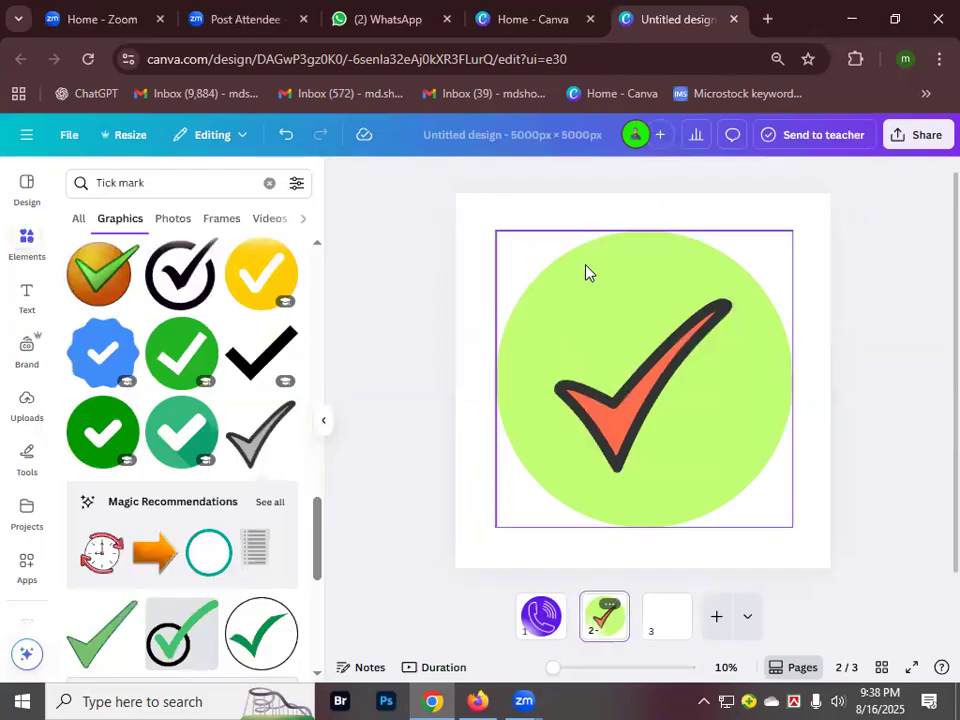
pyautogui.click(587, 272)
pyautogui.rightClick(587, 272)
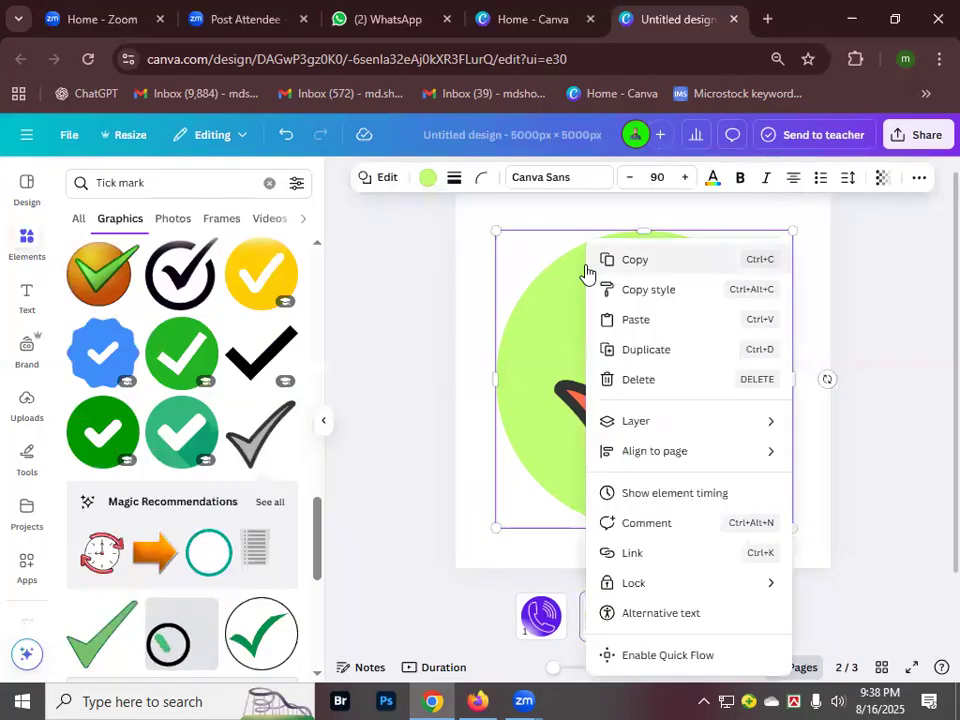
pyautogui.click(664, 268)
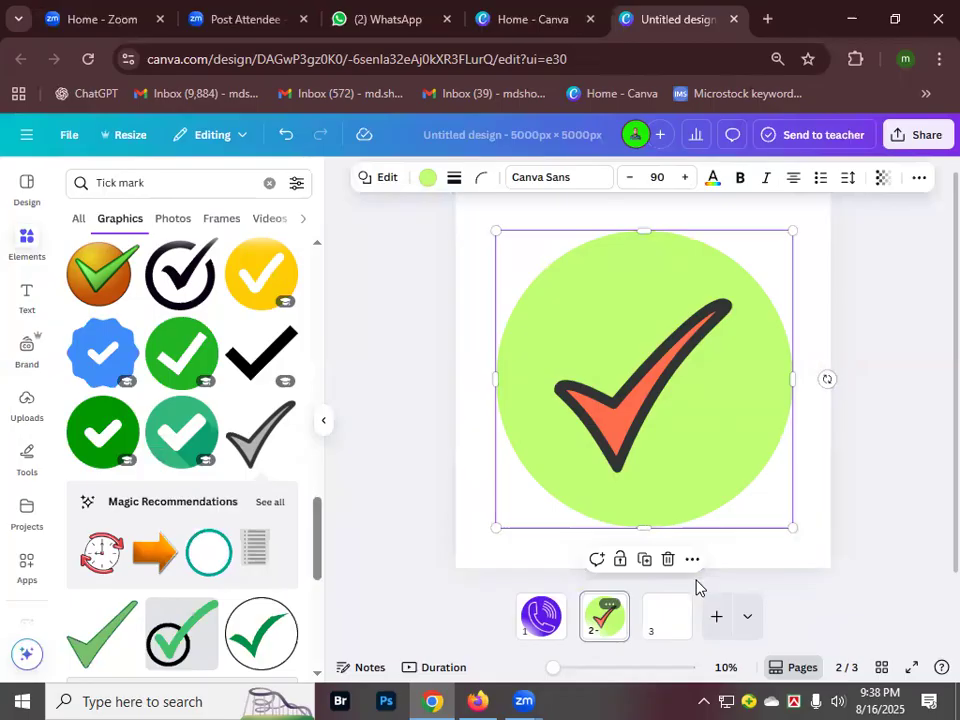
pyautogui.click(668, 612)
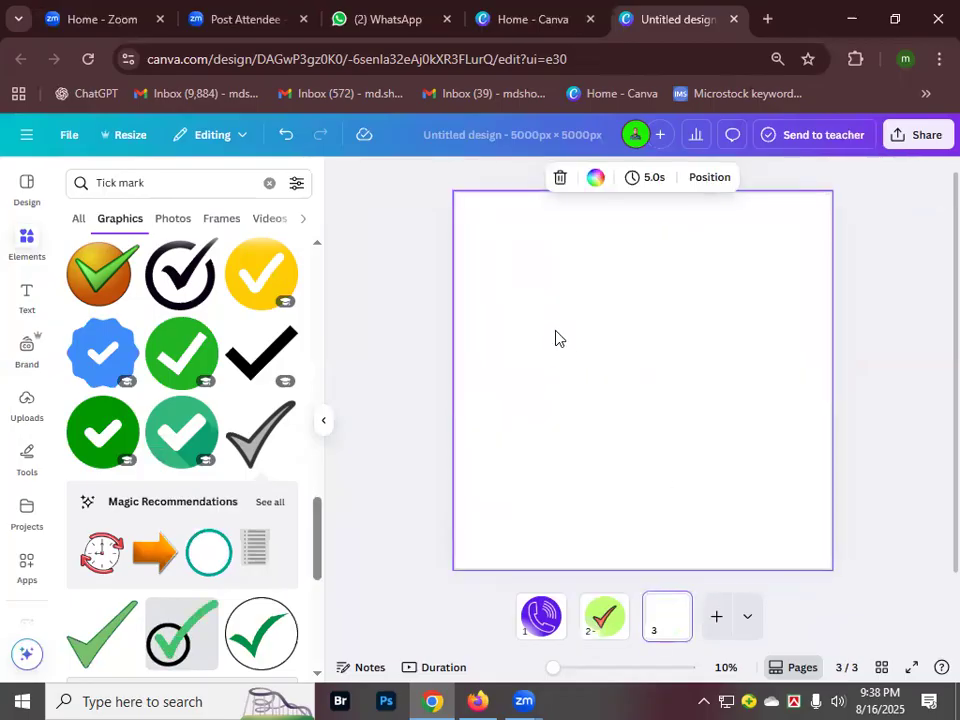
pyautogui.hotkey('ctrl', 'v')
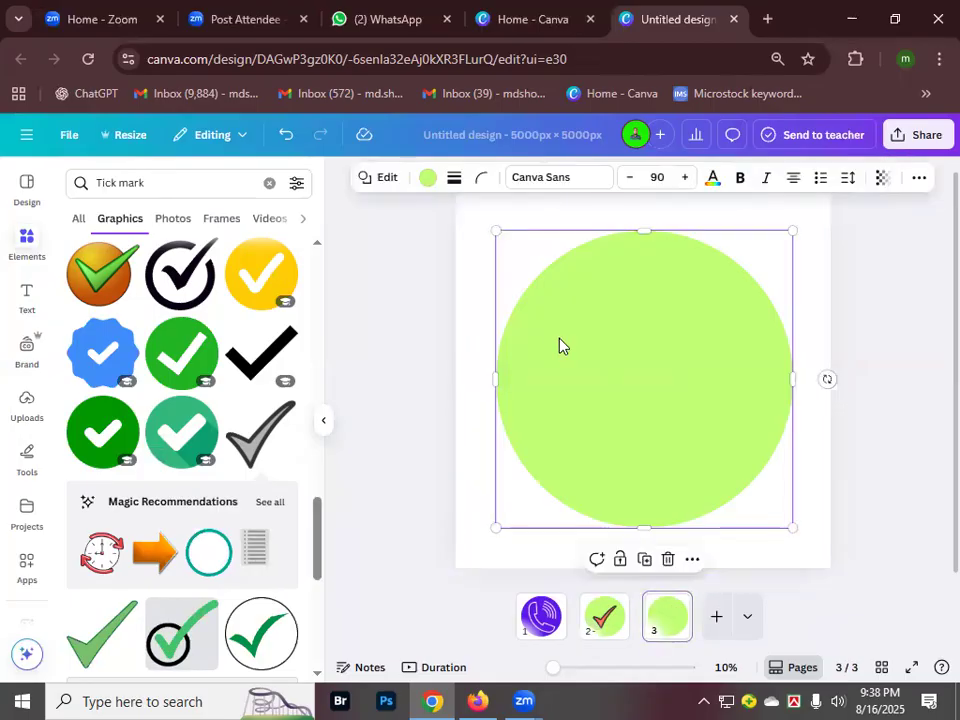
pyautogui.click(478, 318)
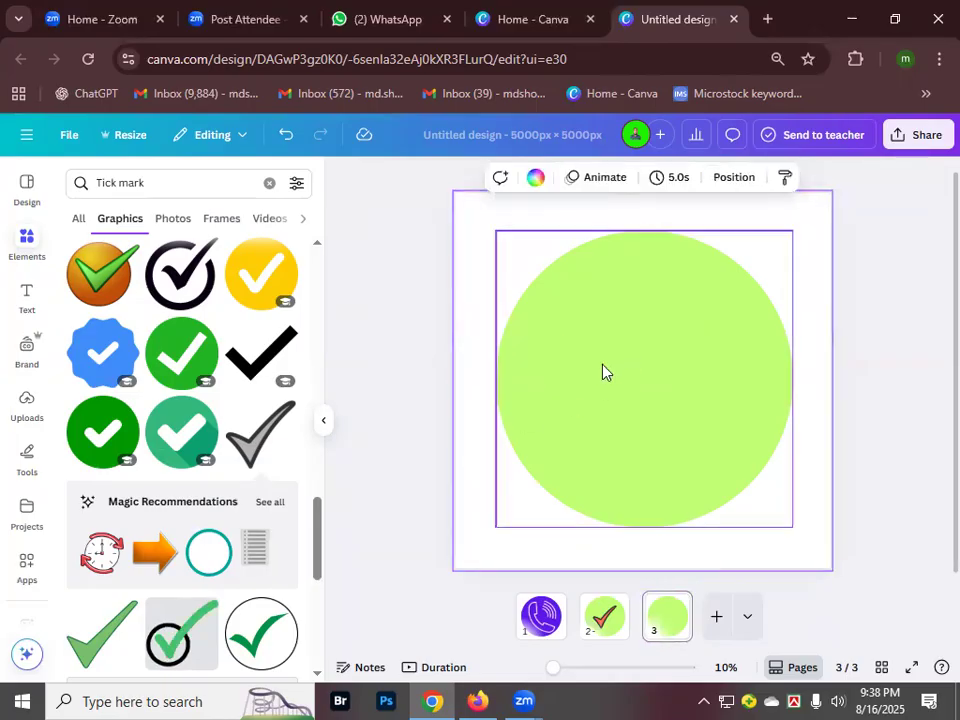
pyautogui.click(274, 186)
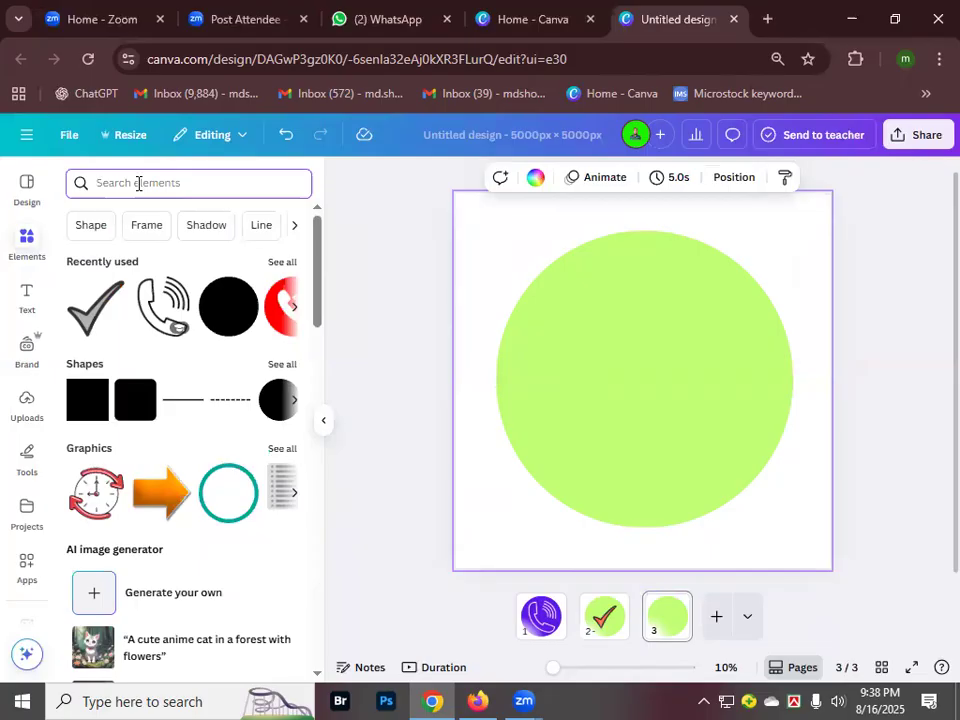
# - Search Elements for cross icons and filter the results to graphics
pyautogui.write('cors')
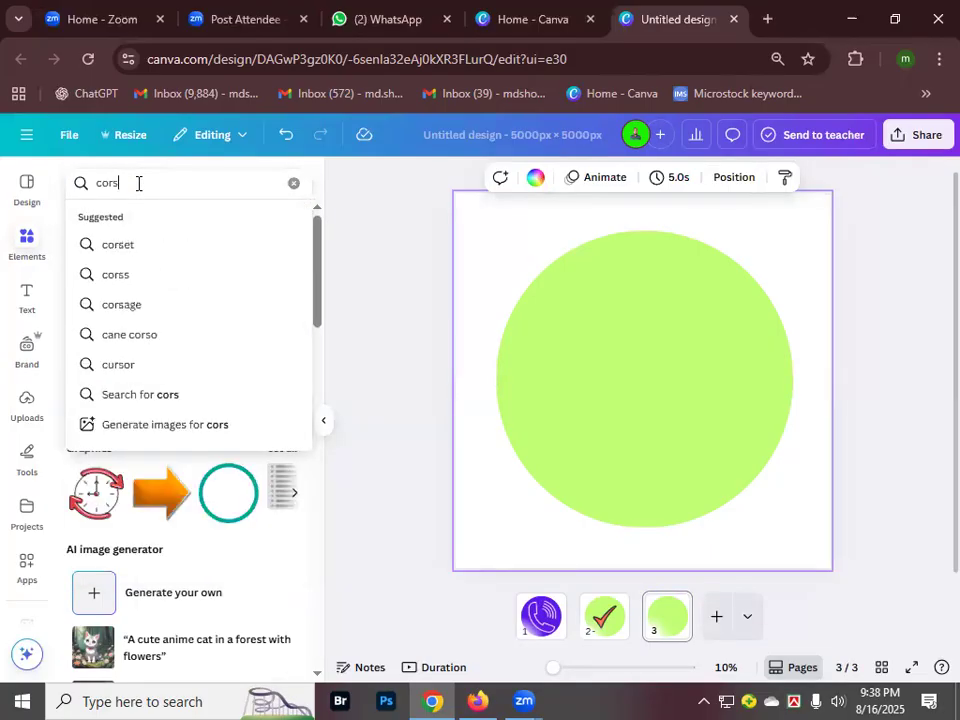
pyautogui.press('Return')
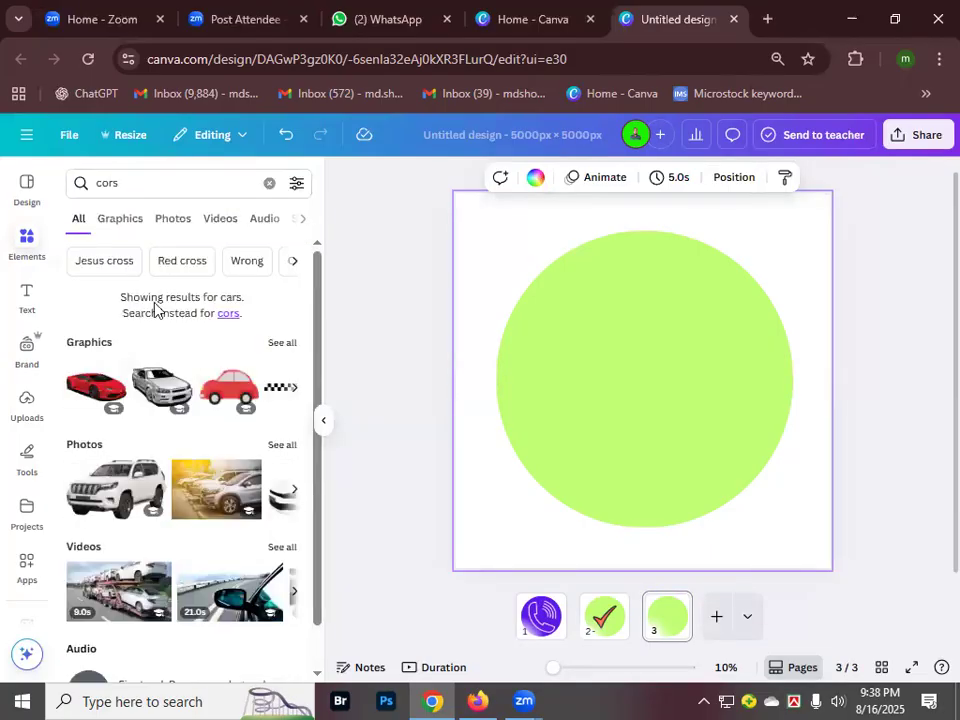
pyautogui.click(120, 218)
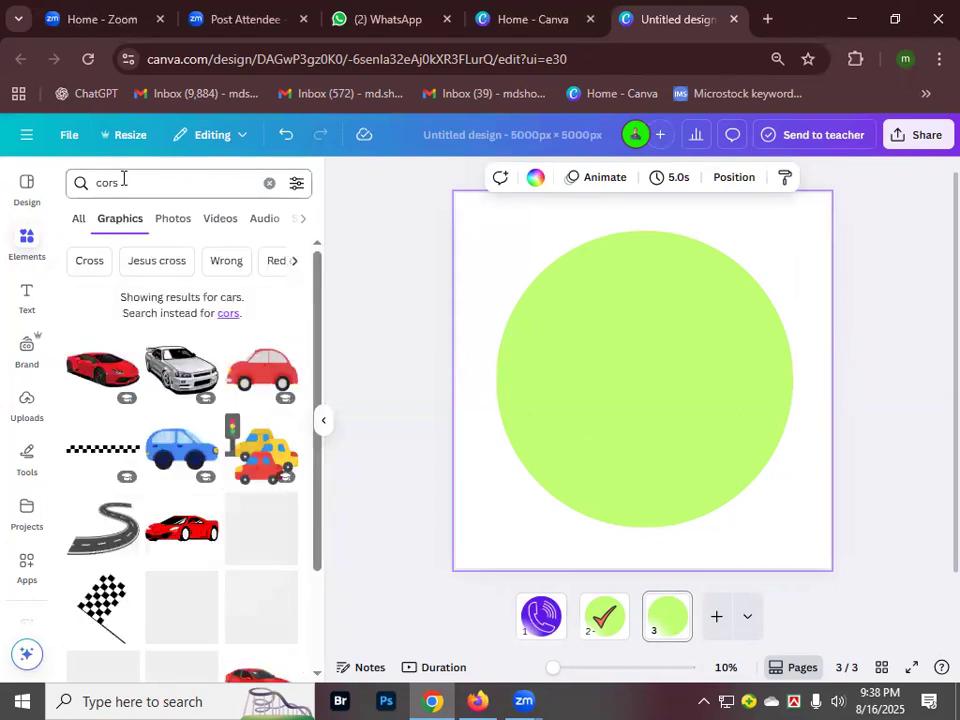
pyautogui.click(122, 182)
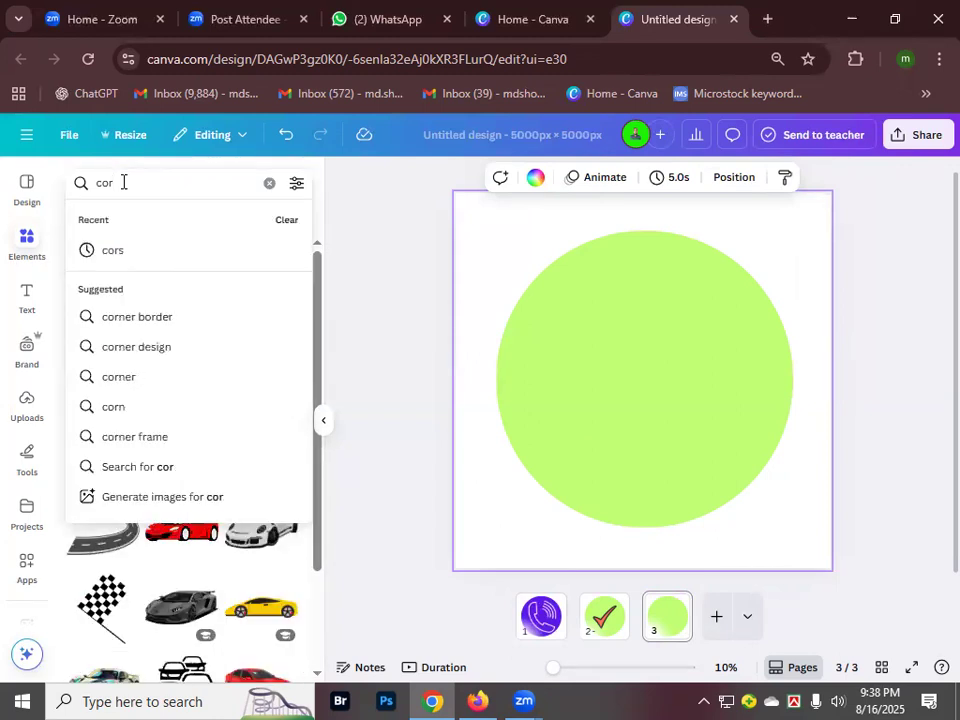
pyautogui.press('BackSpace')
pyautogui.write('rss')
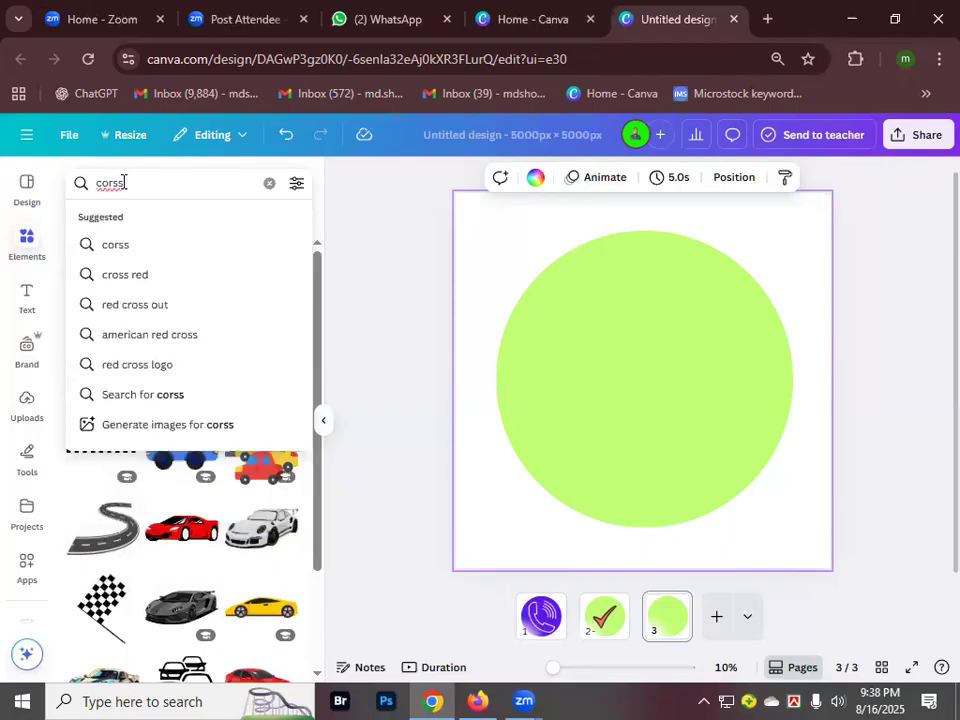
pyautogui.write(' ico')
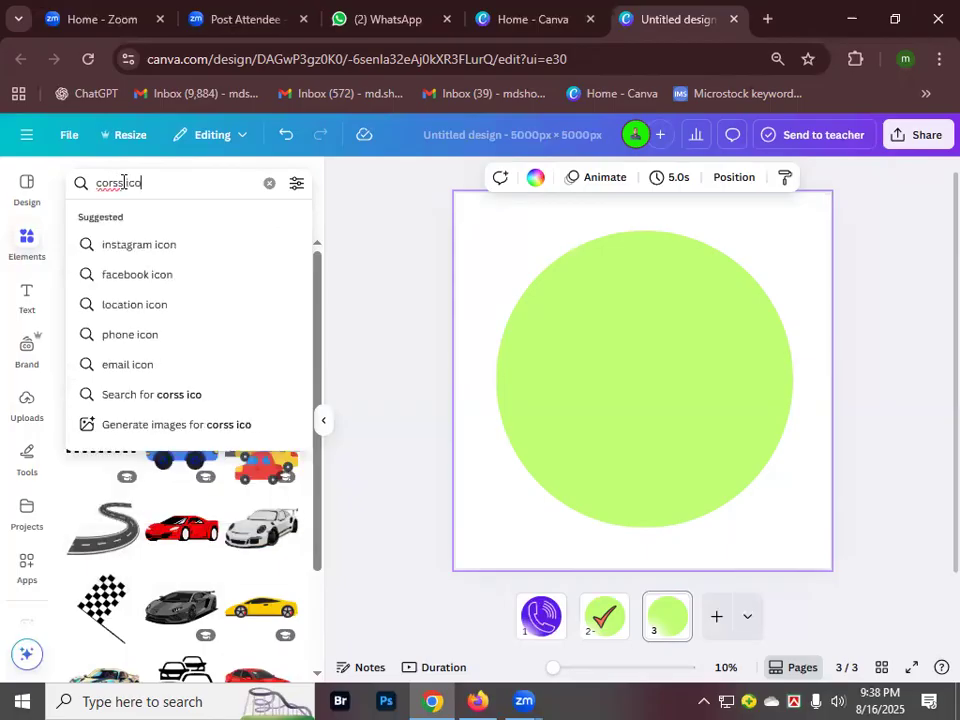
pyautogui.write('n')
pyautogui.press('Return')
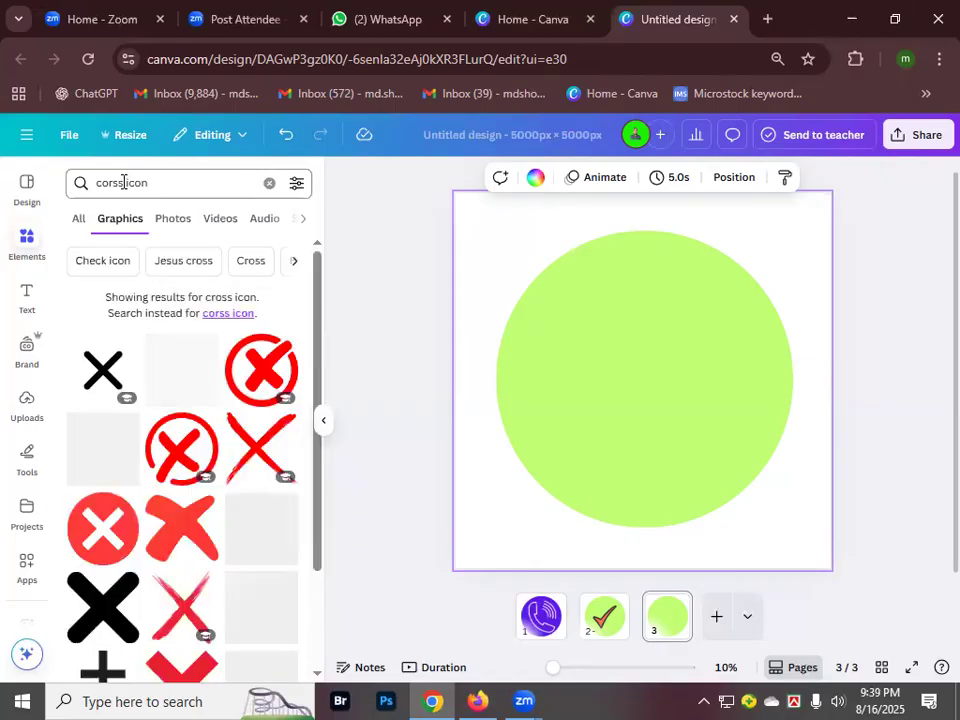
pyautogui.scroll(-3, 205, 460)
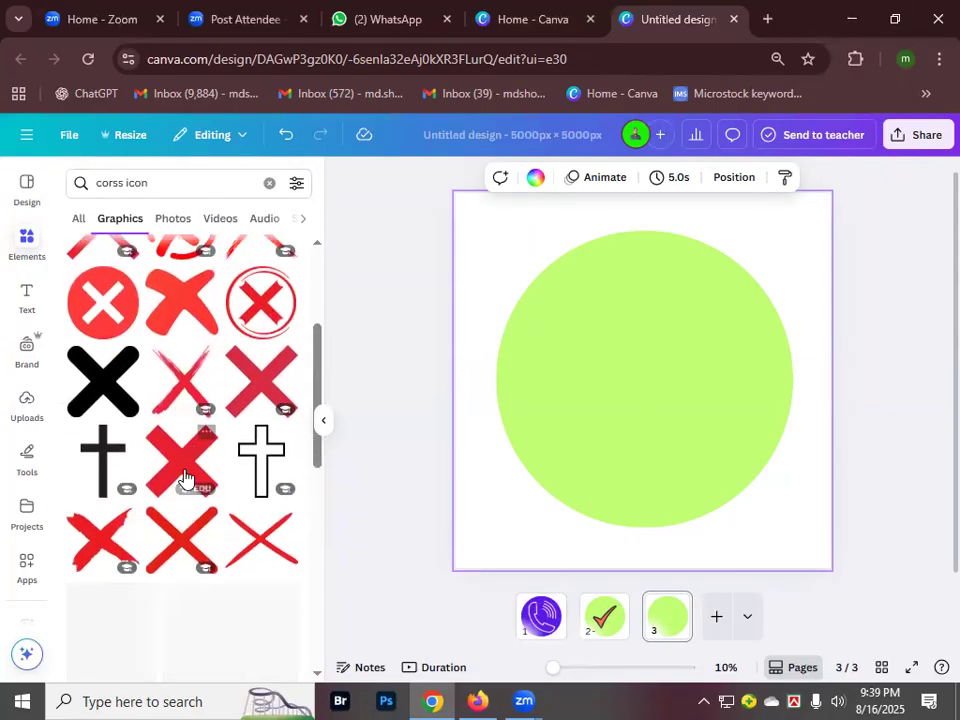
pyautogui.scroll(3, 195, 490)
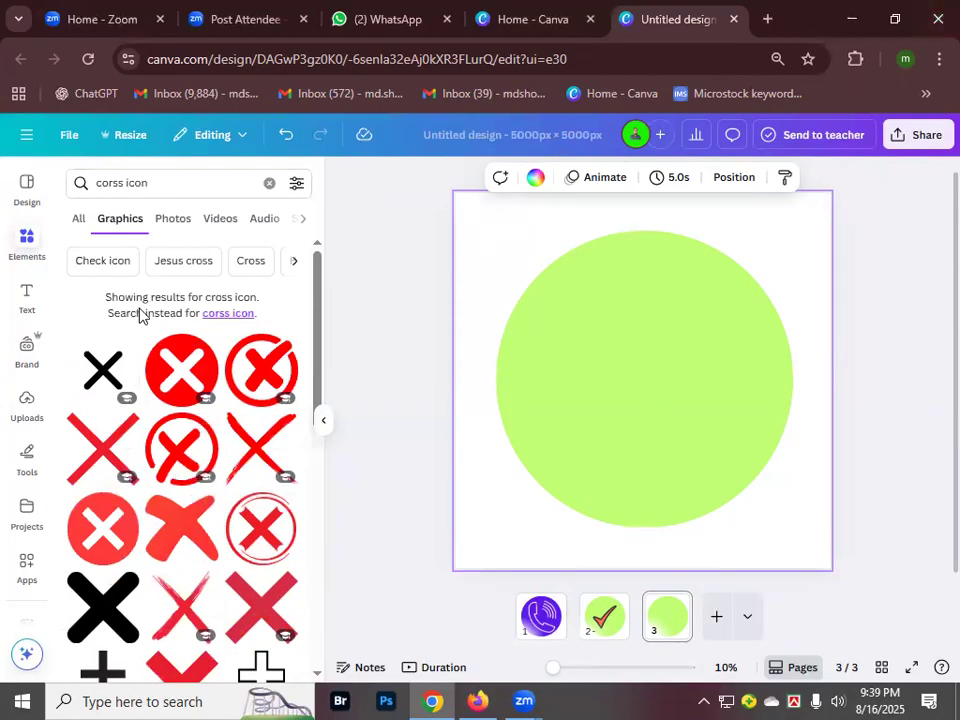
pyautogui.scroll(-3, 207, 375)
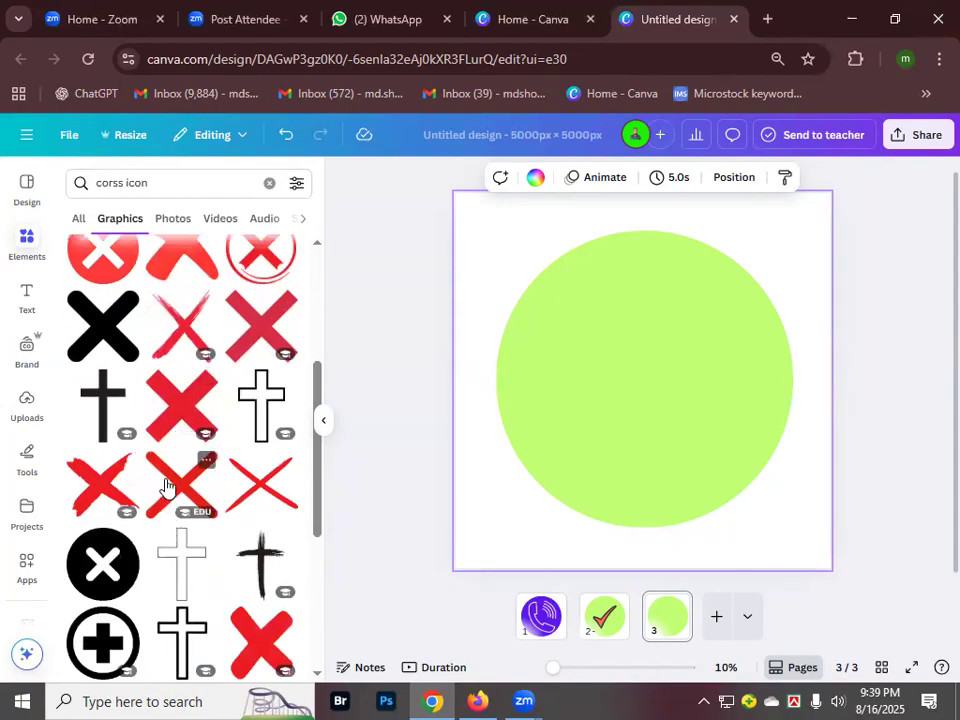
# - Place the red X graphic, enlarge it to about 2,630 px and centre it on the circle
pyautogui.click(168, 413)
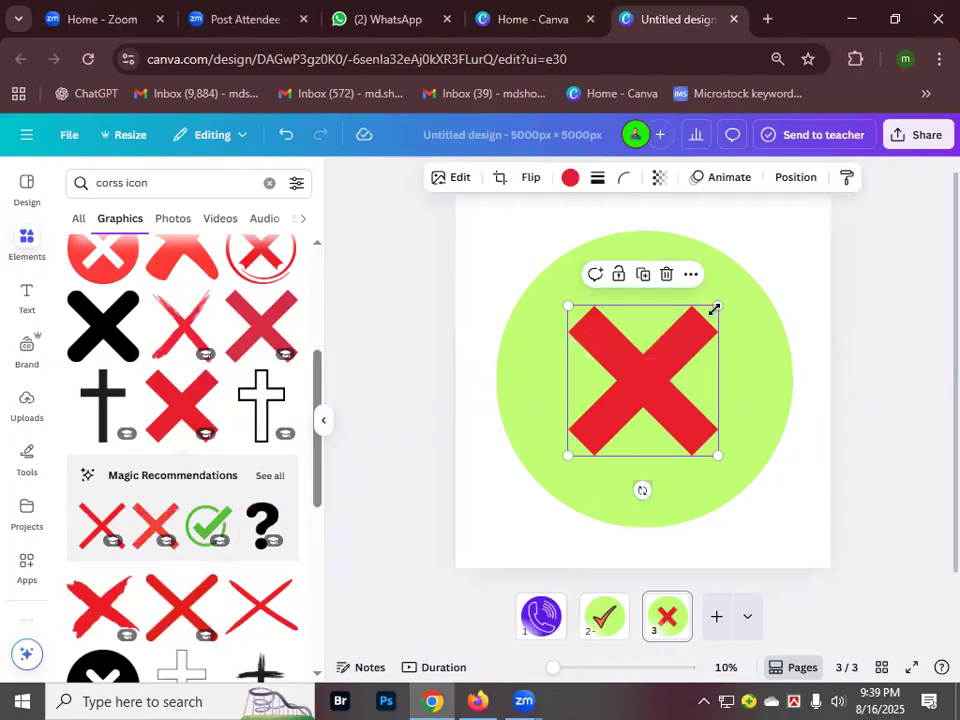
pyautogui.moveTo(715, 309); pyautogui.dragTo(746, 283)
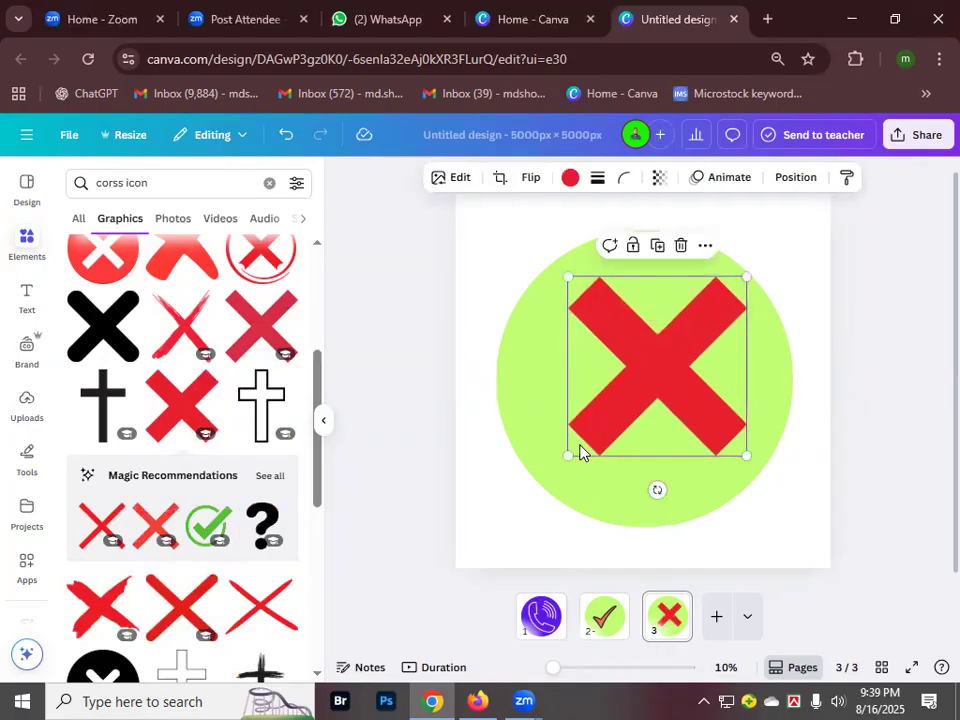
pyautogui.moveTo(568, 457); pyautogui.dragTo(545, 478)
pyautogui.moveTo(665, 381)
pyautogui.mouseDown()
pyautogui.moveTo(669, 364)
pyautogui.moveTo(664, 380)
pyautogui.mouseUp()
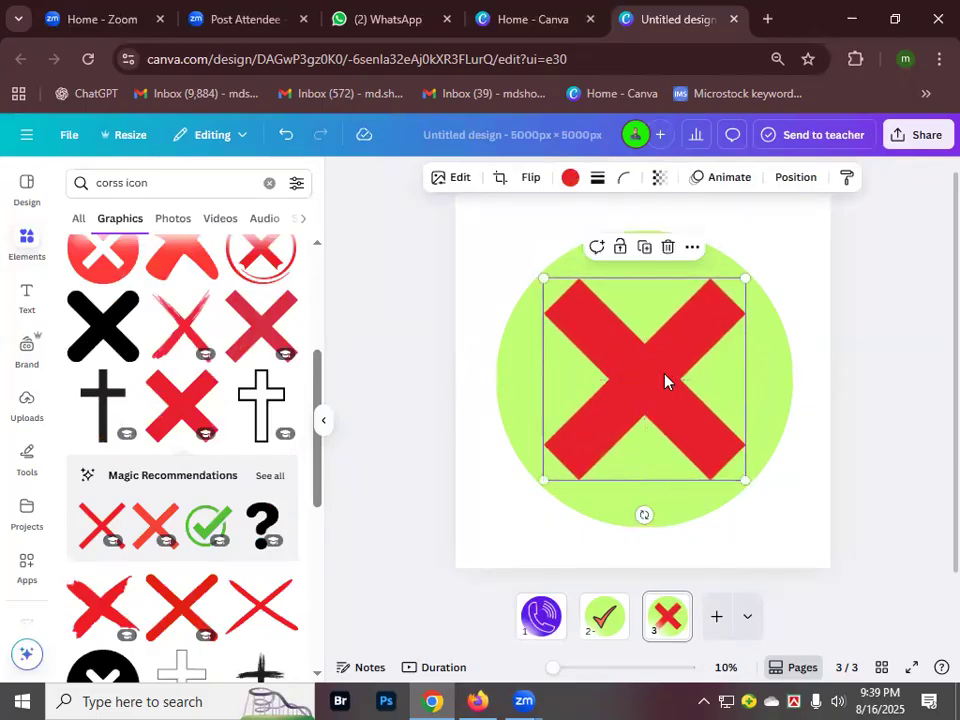
pyautogui.click(527, 368)
pyautogui.click(527, 366)
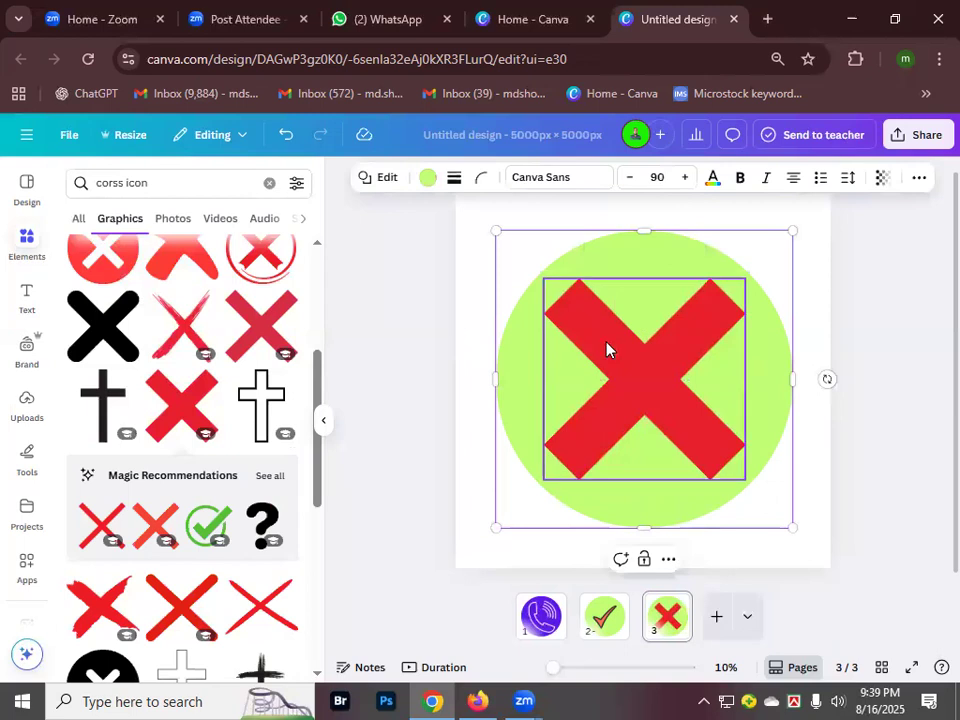
# - Colour the circle Vivid red
pyautogui.click(429, 178)
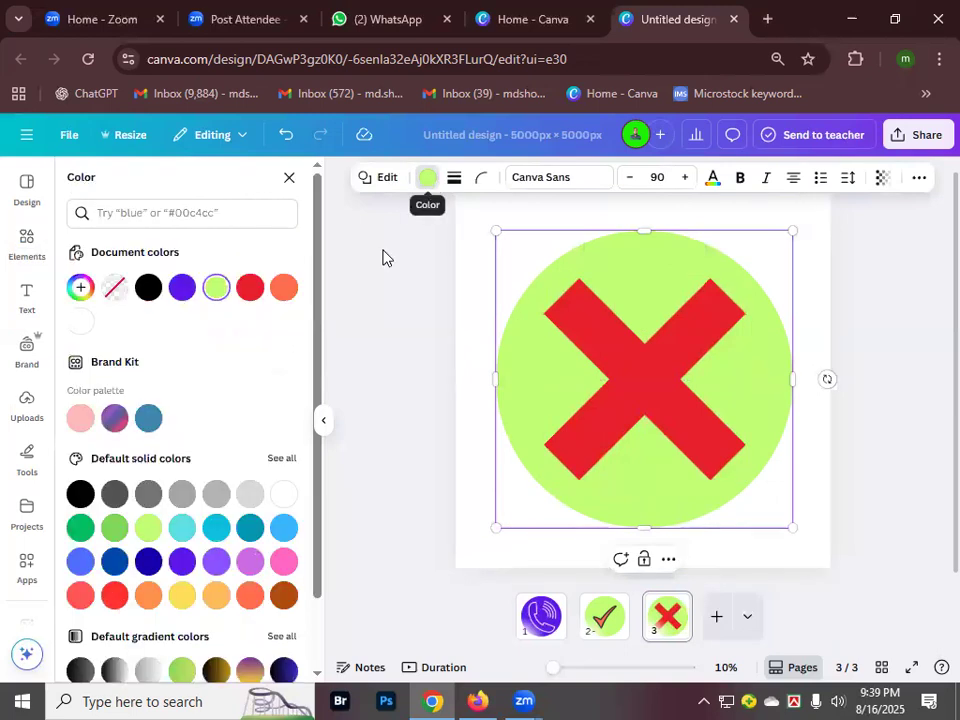
pyautogui.click(250, 288)
pyautogui.click(679, 360)
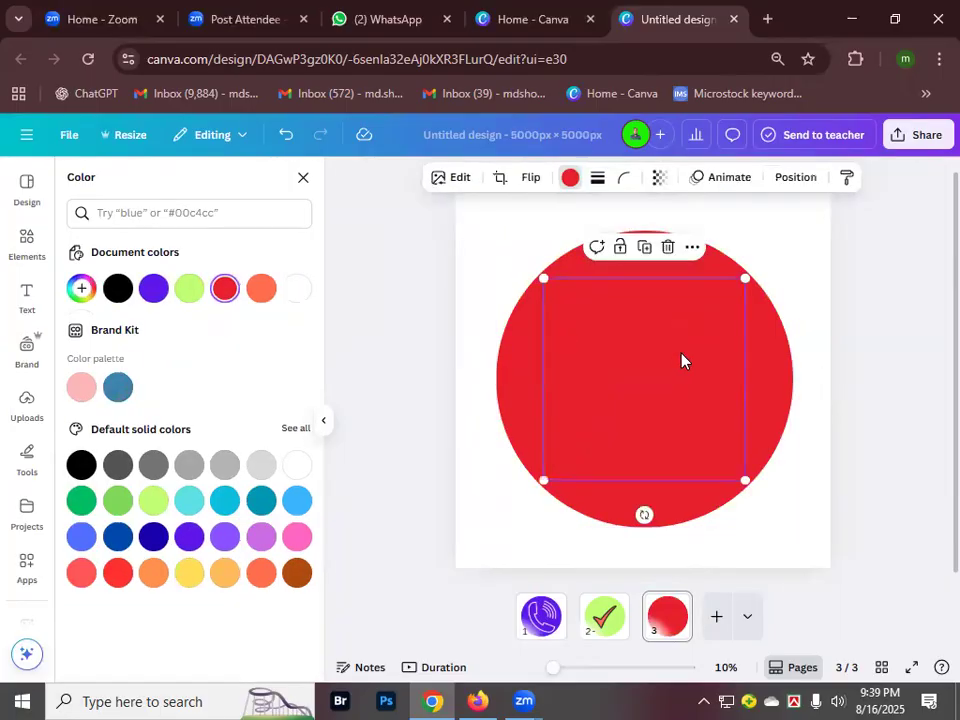
pyautogui.click(569, 180)
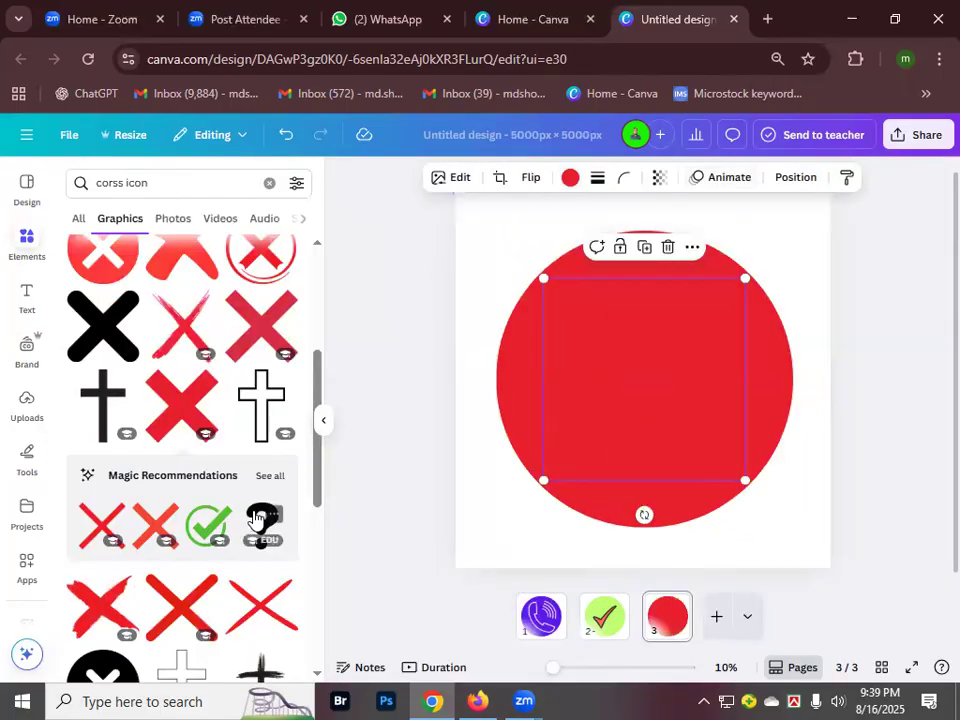
pyautogui.scroll(-10, 238, 583)
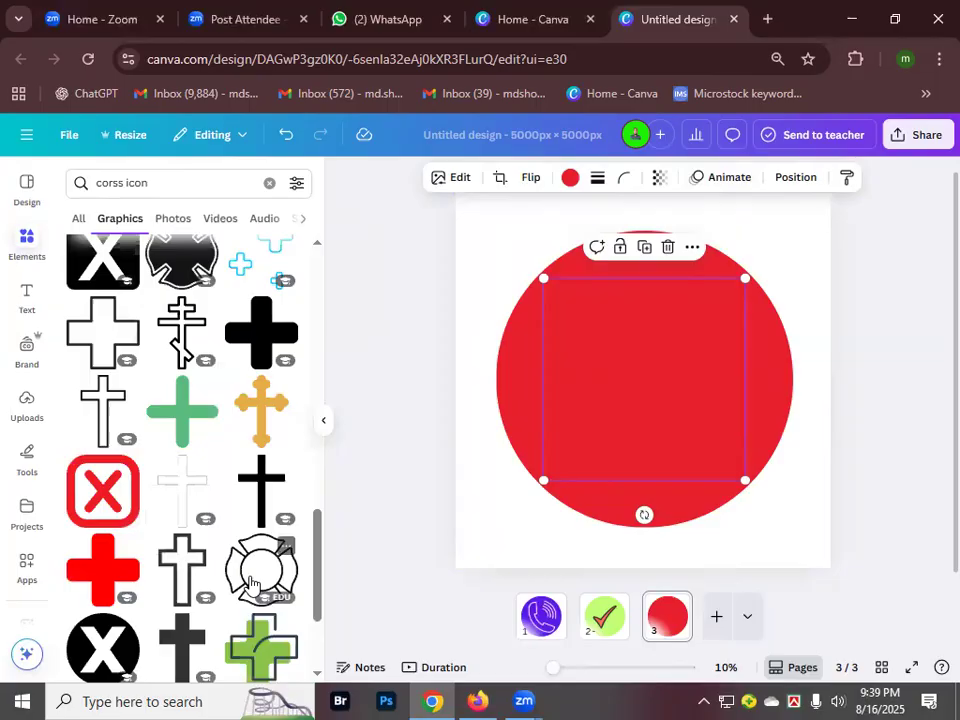
pyautogui.scroll(5, 270, 510)
# - Make the X white from the default solid colours
pyautogui.click(569, 178)
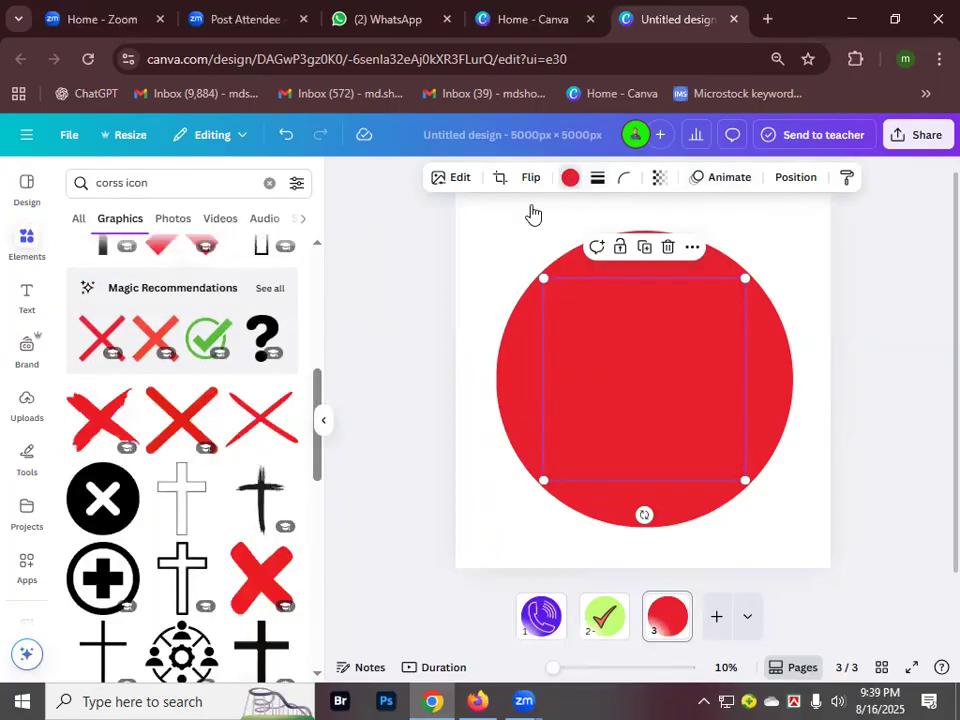
pyautogui.click(297, 466)
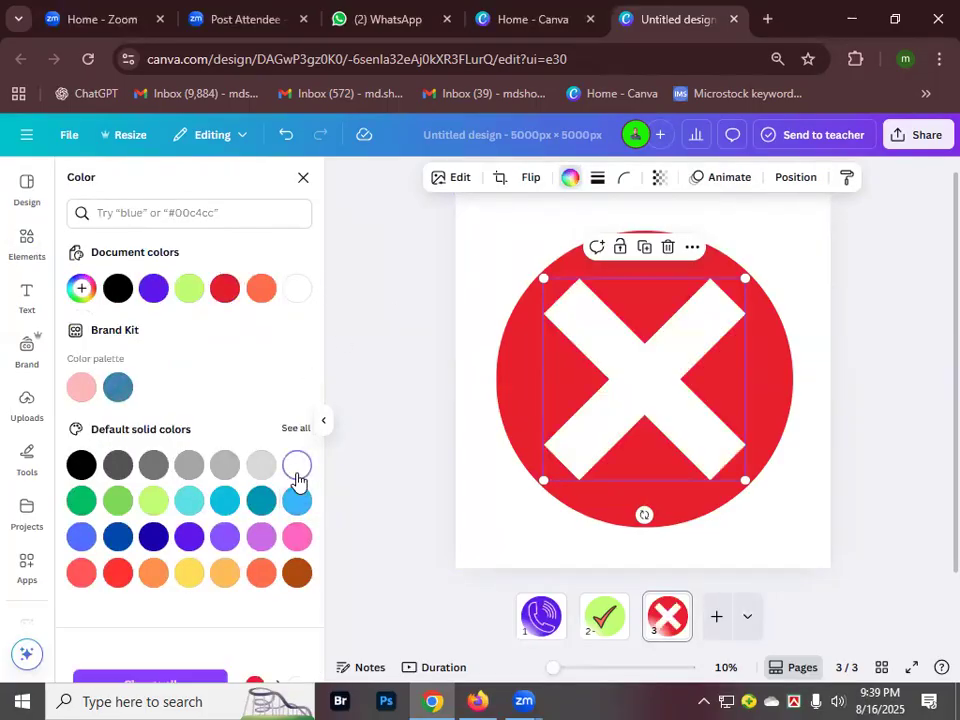
pyautogui.click(495, 233)
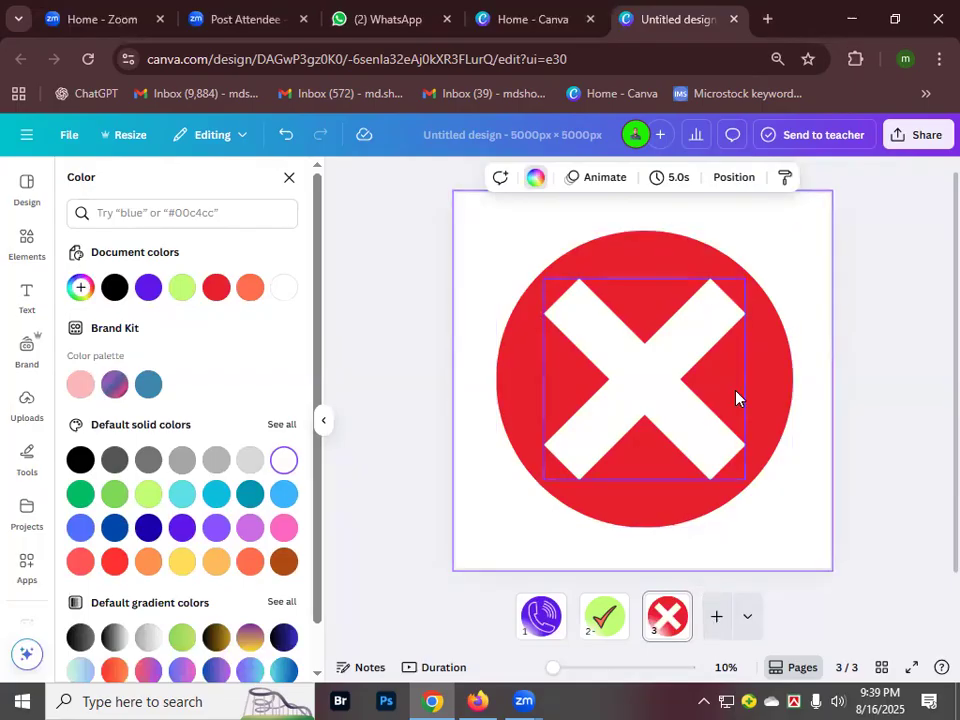
pyautogui.click(289, 181)
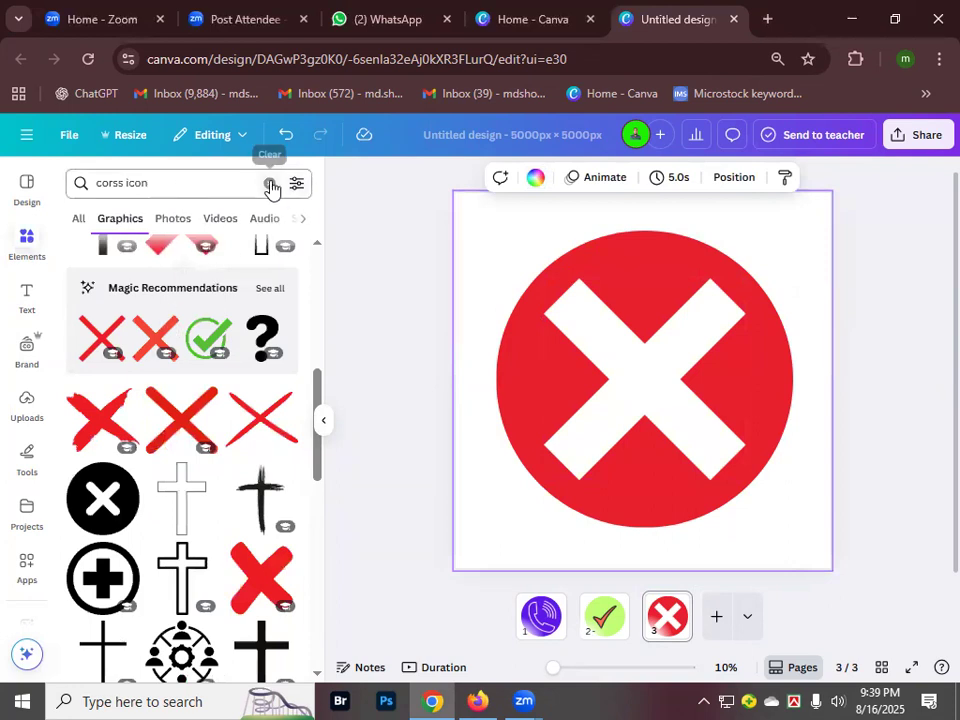
# - Clear the cross icon search, browse the basic Shapes library, and add a blank fourth page
pyautogui.click(270, 185)
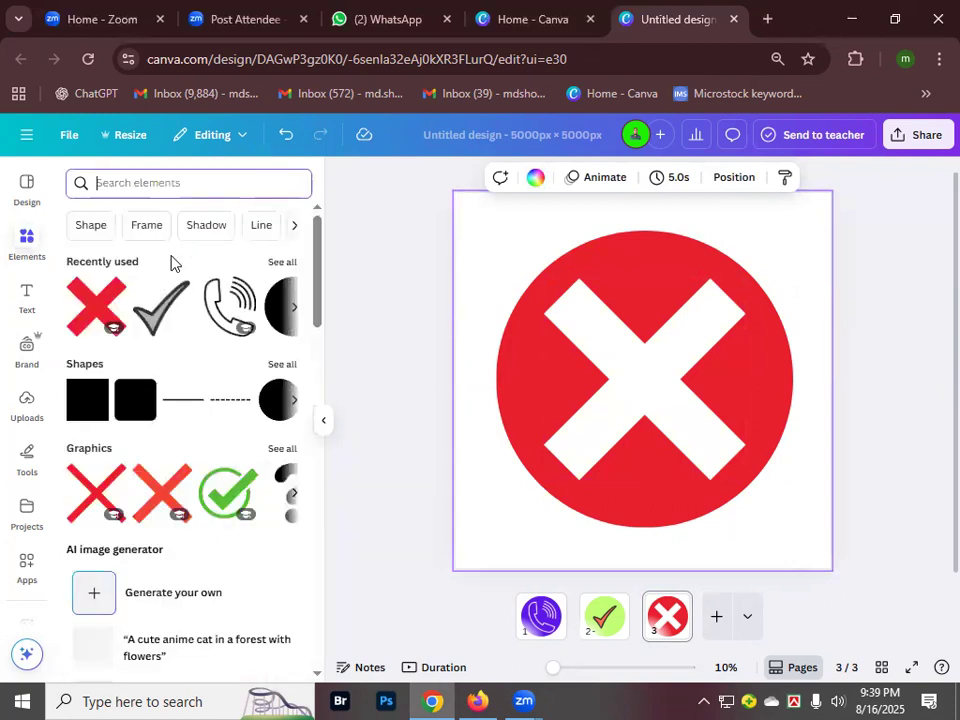
pyautogui.click(87, 370)
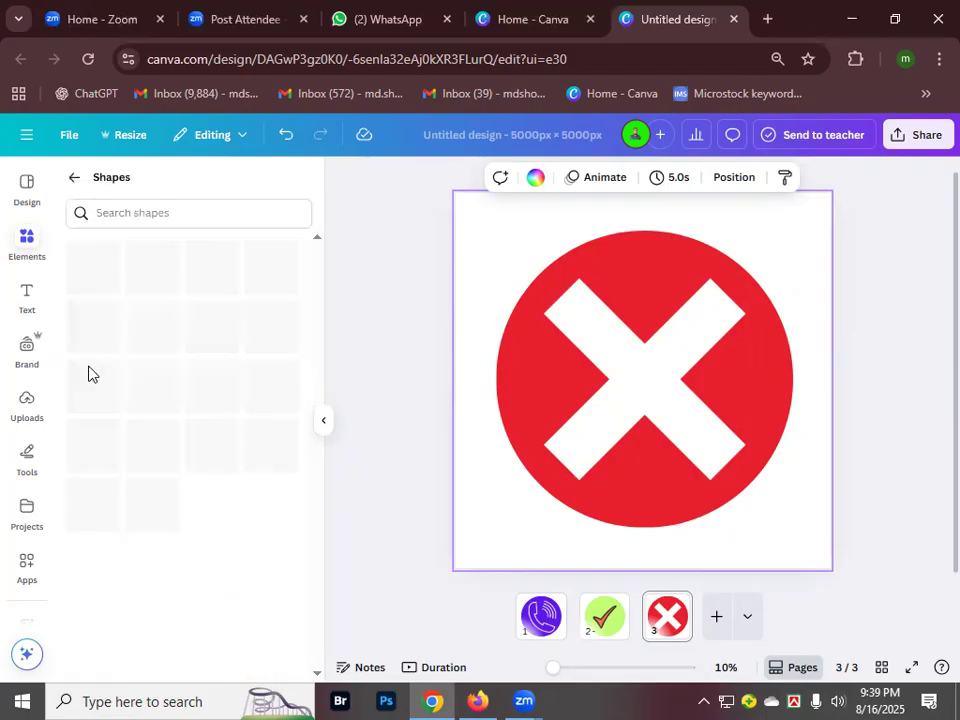
pyautogui.scroll(-3, 210, 516)
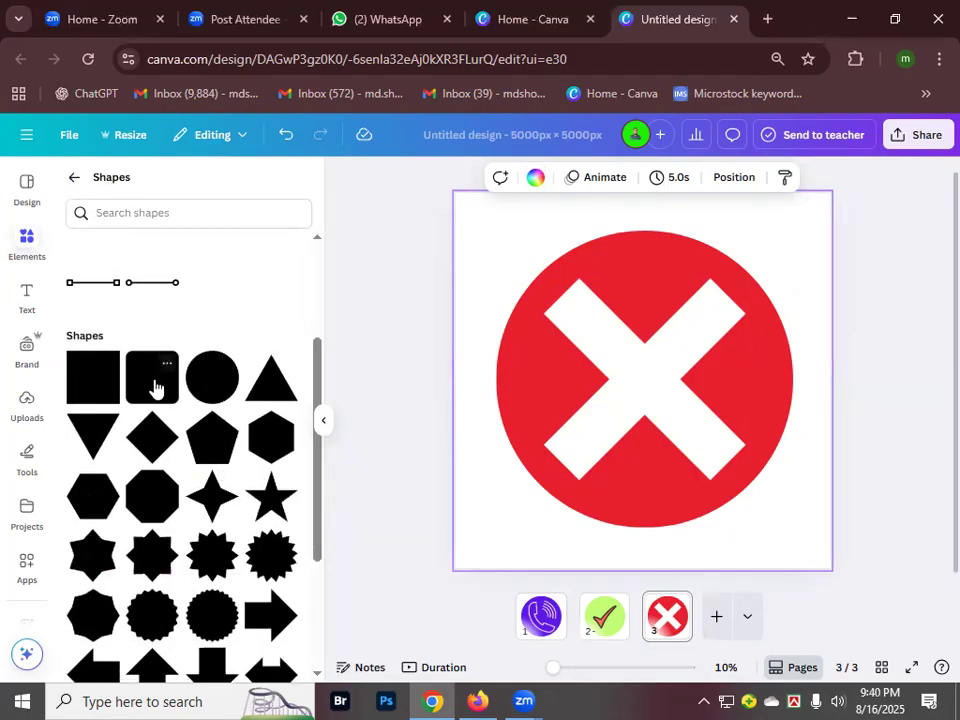
pyautogui.scroll(-2, 173, 538)
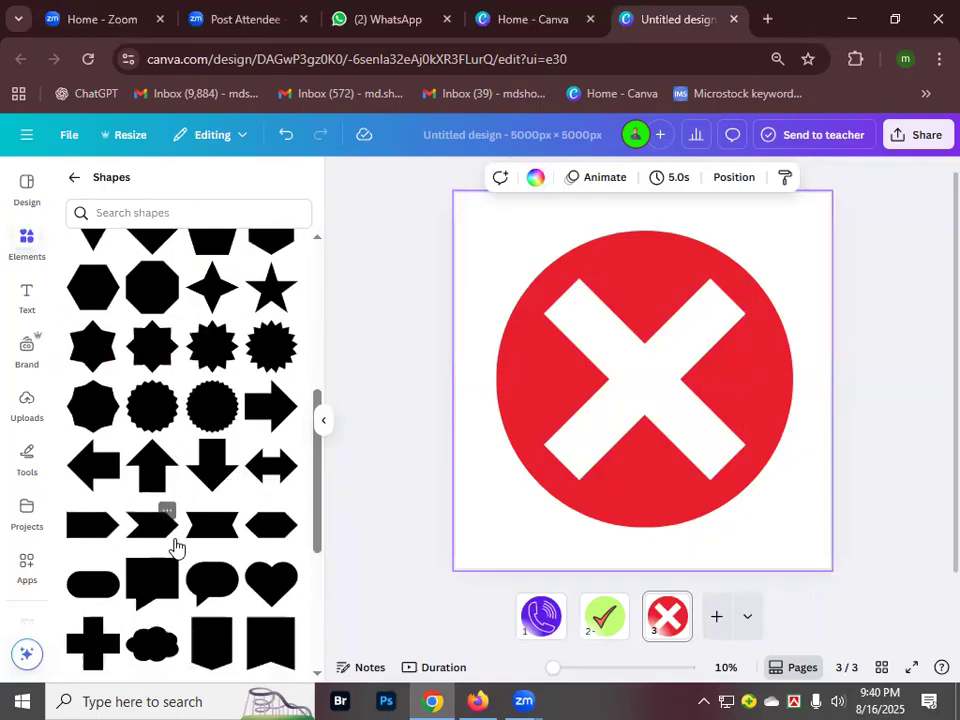
pyautogui.scroll(-2, 180, 550)
pyautogui.scroll(6, 205, 560)
pyautogui.scroll(-2, 210, 570)
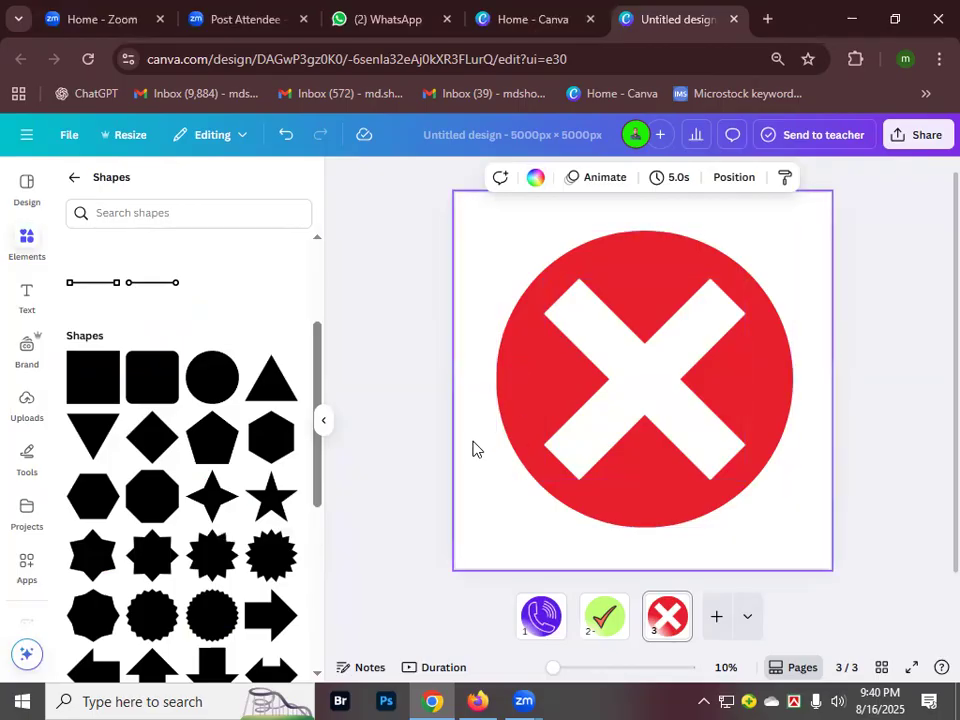
pyautogui.click(716, 623)
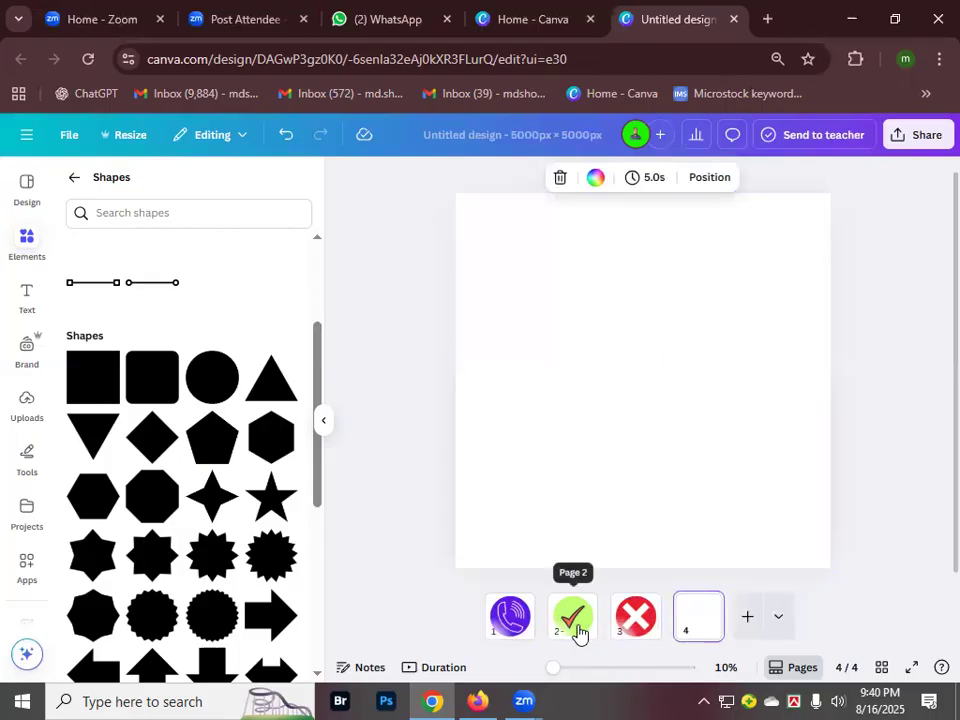
# - Add a pink circle to page 4 and enlarge it to about 3,570 px across
pyautogui.click(207, 384)
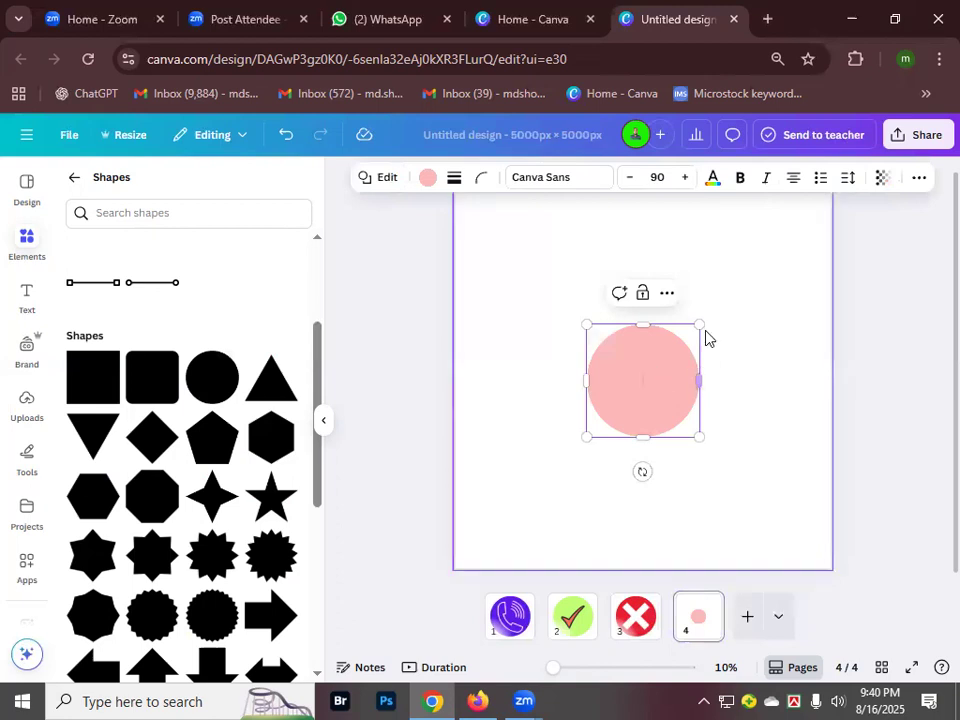
pyautogui.moveTo(699, 322); pyautogui.dragTo(782, 236)
pyautogui.click(785, 239)
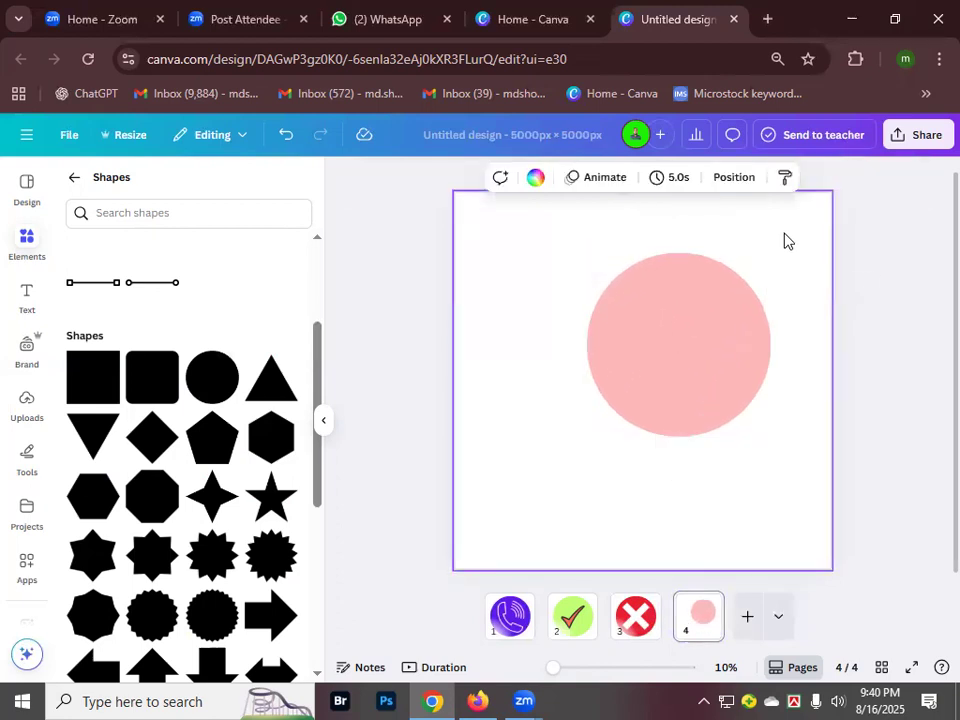
pyautogui.click(684, 386)
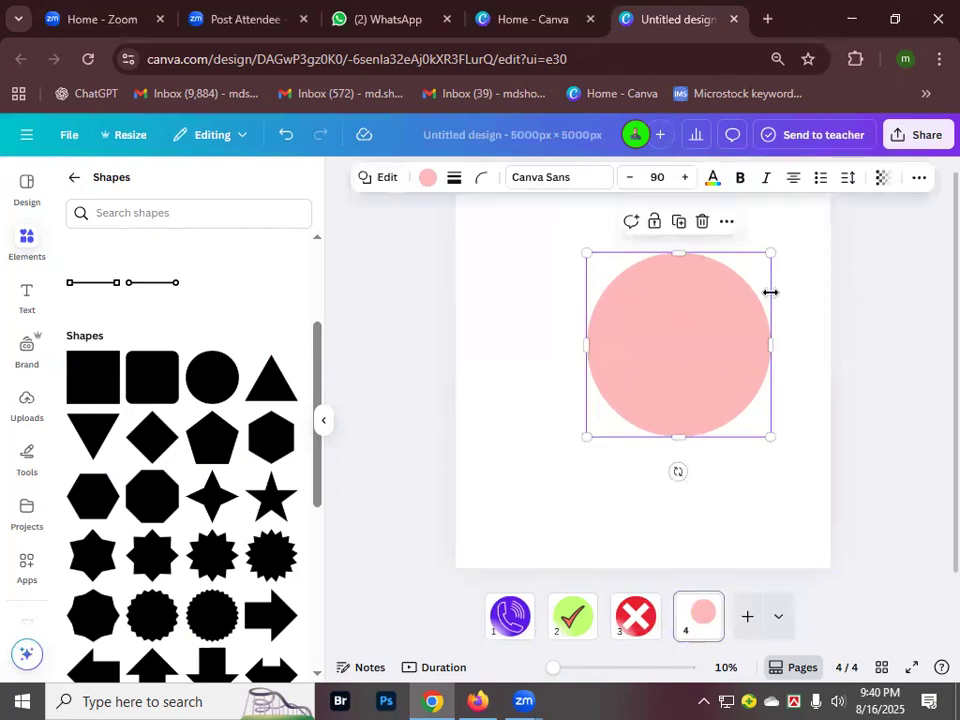
pyautogui.moveTo(771, 255); pyautogui.dragTo(795, 229)
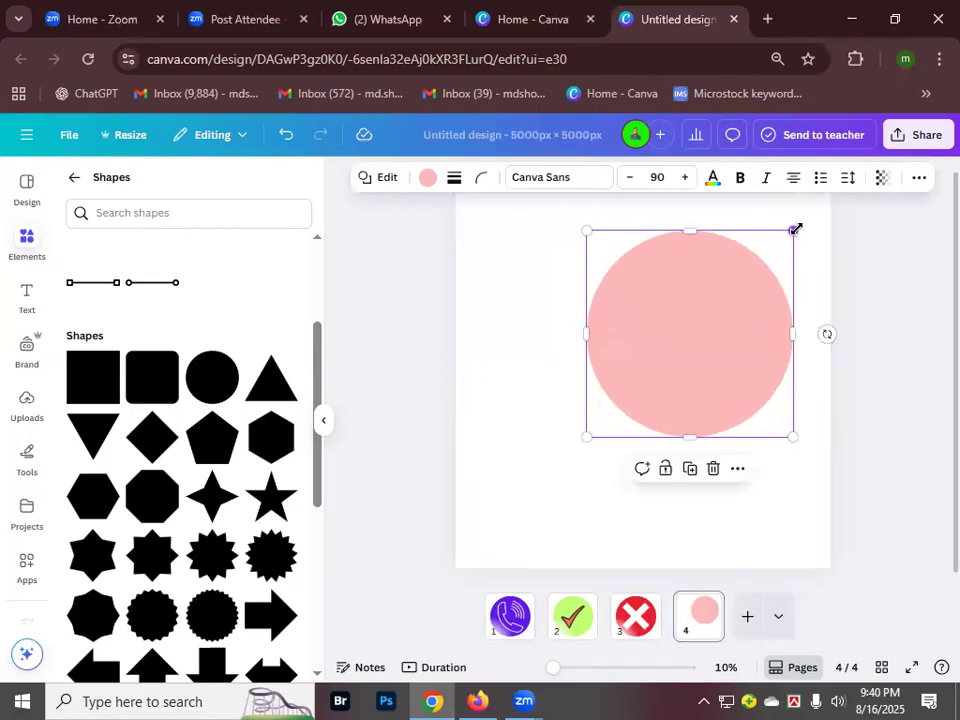
pyautogui.moveTo(588, 436); pyautogui.dragTo(485, 521)
pyautogui.click(486, 523)
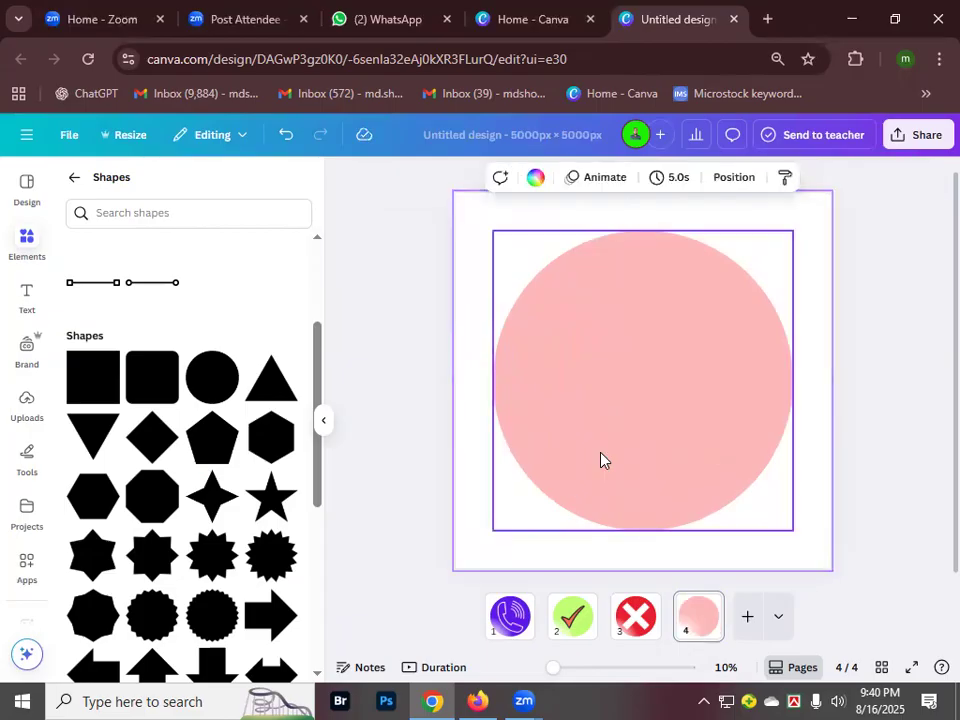
# - Centre the pink circle on the page using the guides
pyautogui.click(664, 388)
pyautogui.moveTo(643, 381)
pyautogui.mouseDown()
pyautogui.moveTo(660, 388)
pyautogui.moveTo(656, 403)
pyautogui.moveTo(661, 384)
pyautogui.mouseUp()
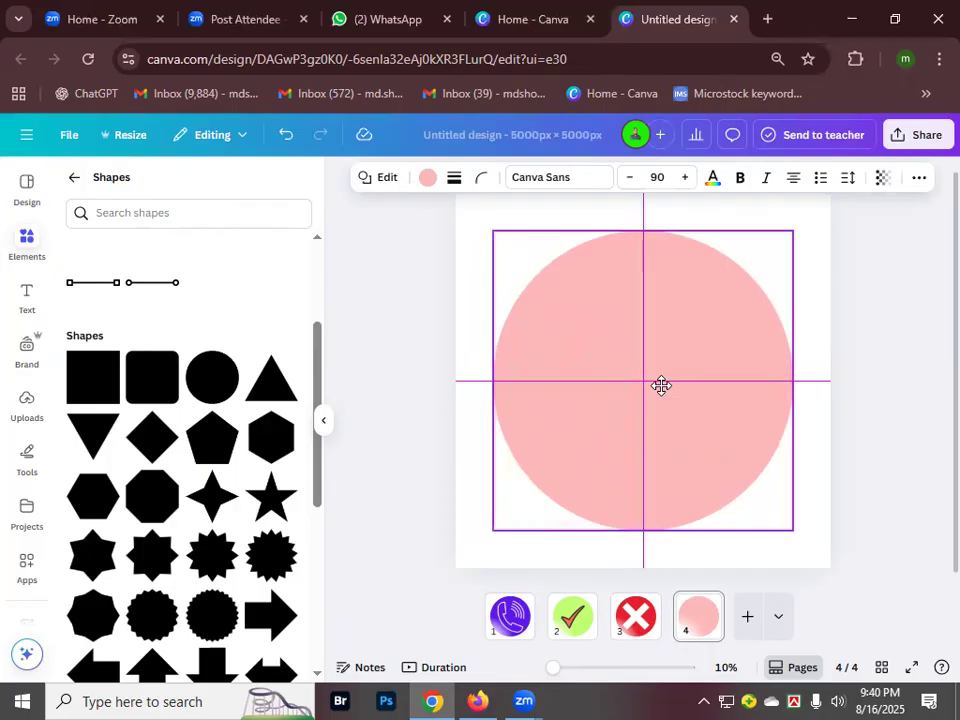
pyautogui.moveTo(661, 385); pyautogui.dragTo(661, 385)
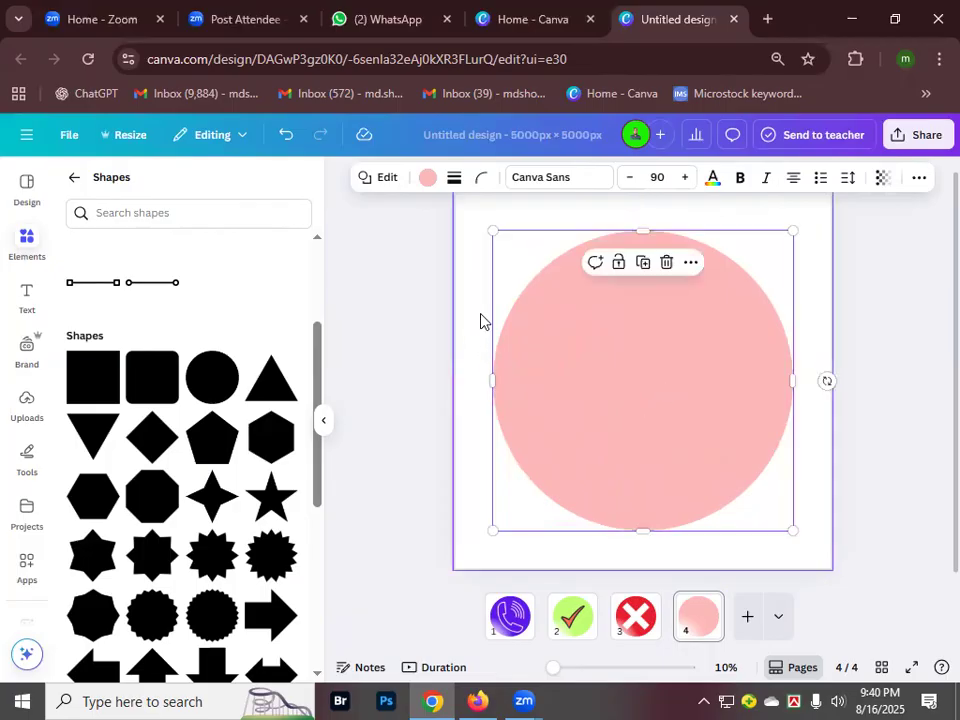
pyautogui.click(481, 330)
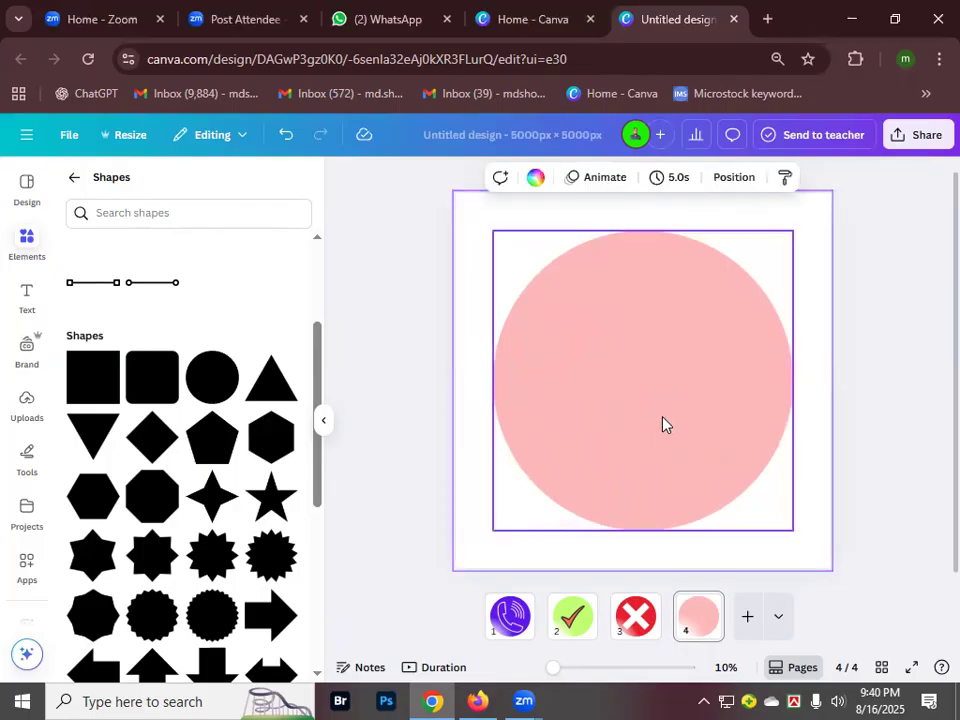
# - Rerun the earlier cross icon search from recent searches, filtered to Graphics
pyautogui.click(74, 177)
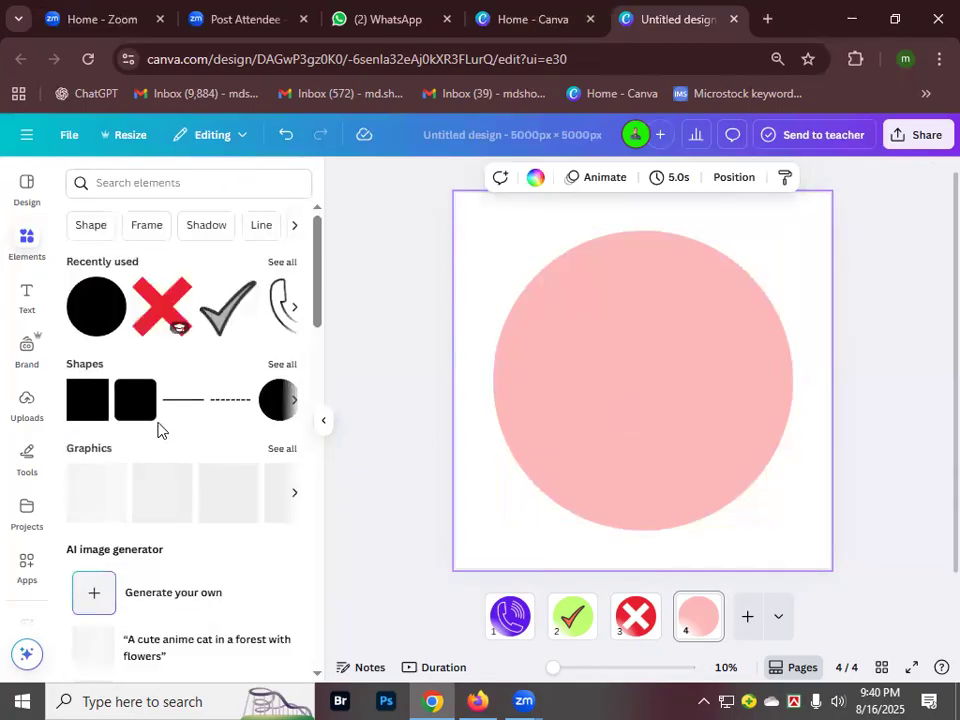
pyautogui.click(108, 186)
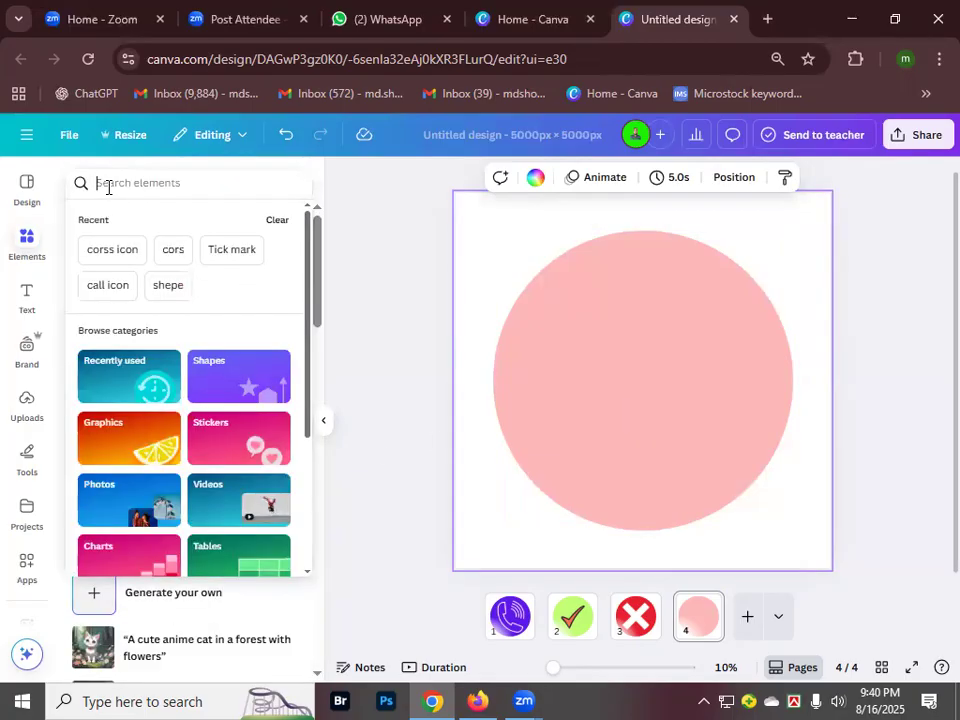
pyautogui.click(111, 255)
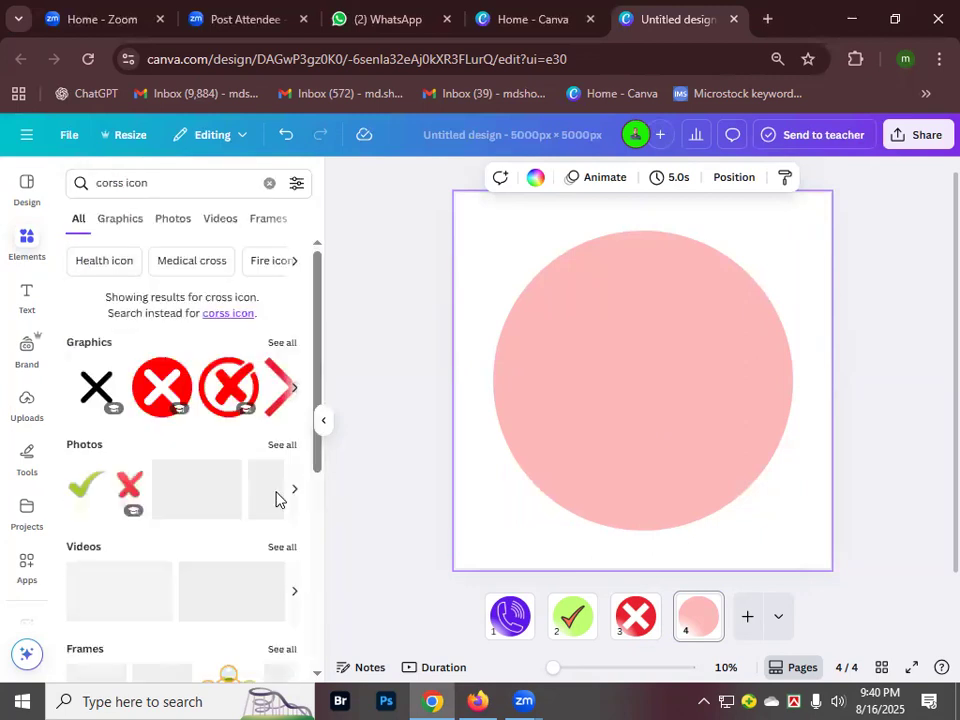
pyautogui.scroll(-1, 180, 390)
pyautogui.scroll(1, 150, 300)
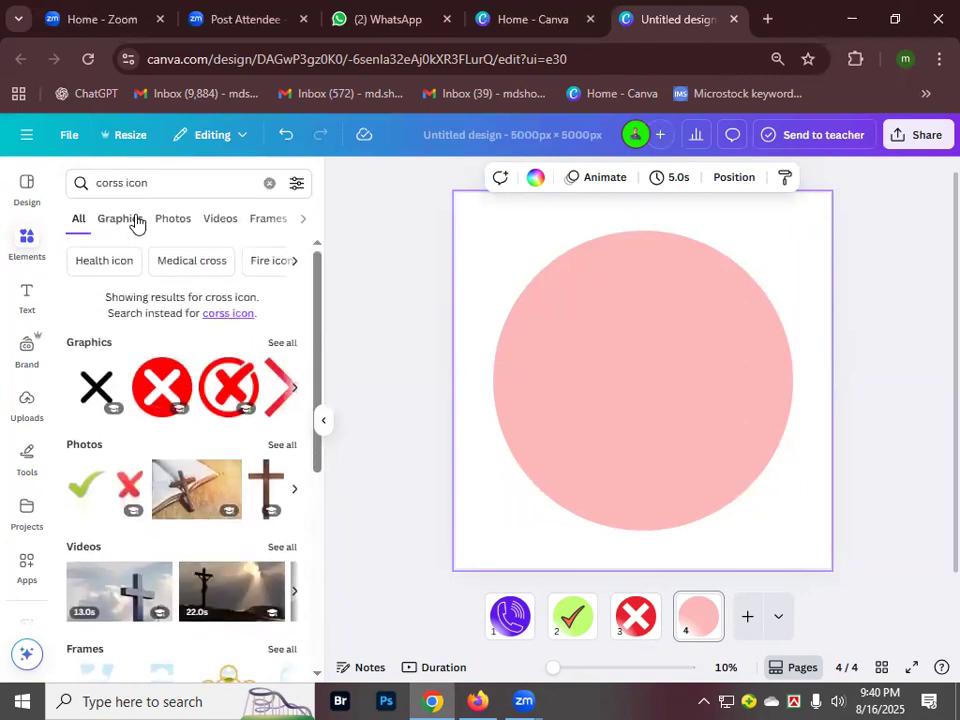
pyautogui.click(126, 221)
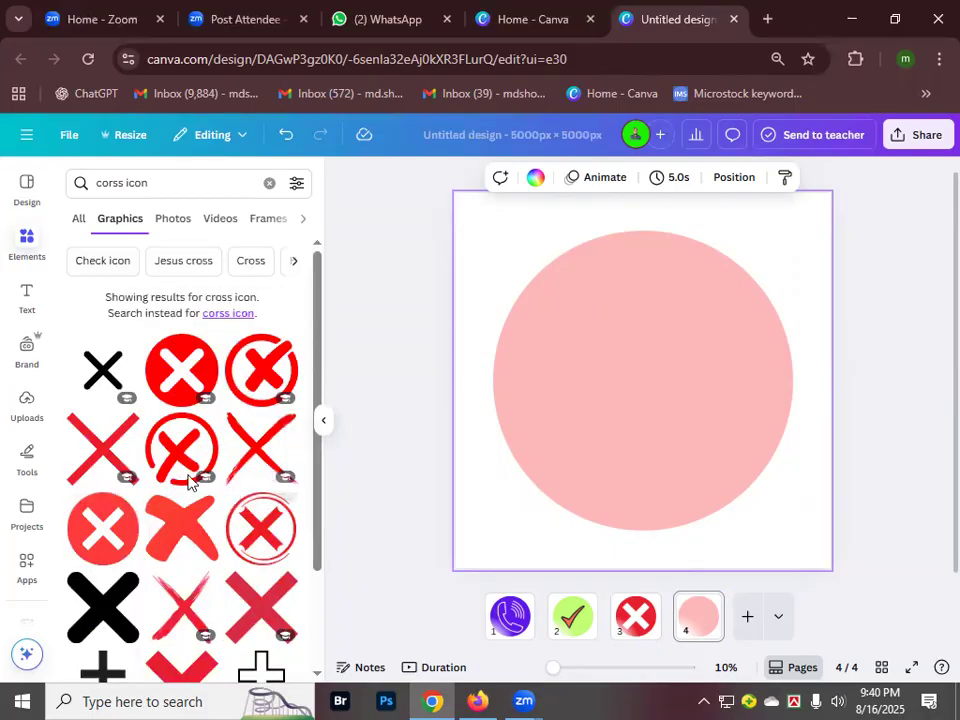
pyautogui.scroll(-1, 190, 415)
pyautogui.scroll(2, 190, 380)
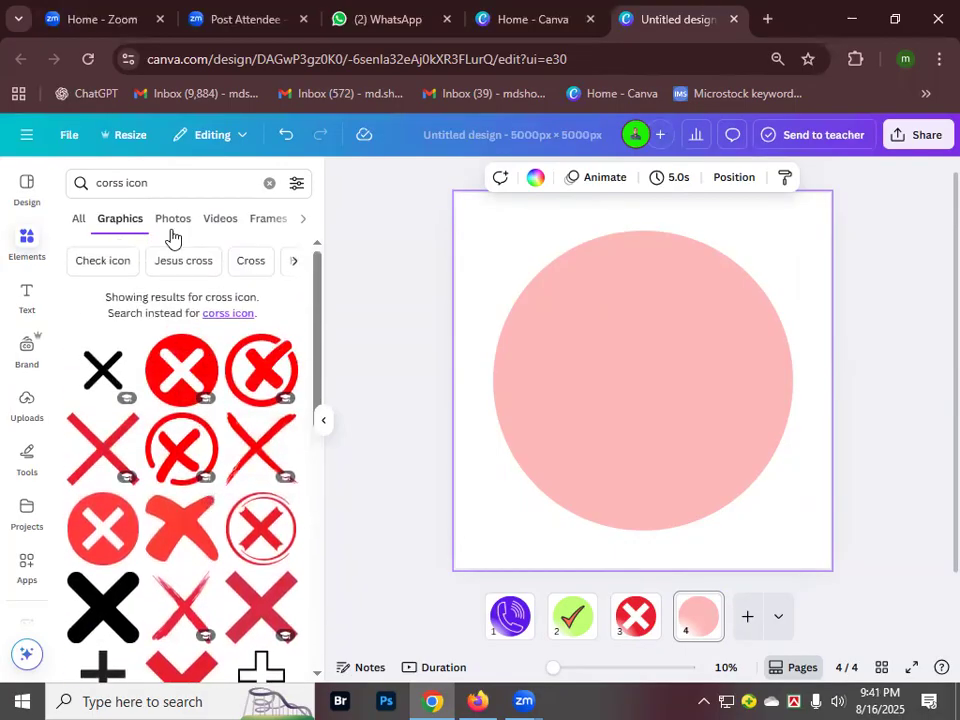
# - Replace the misspelled 'corss' search with the 'phone icon' suggestion
pyautogui.click(123, 182)
pyautogui.moveTo(122, 182); pyautogui.dragTo(95, 172)
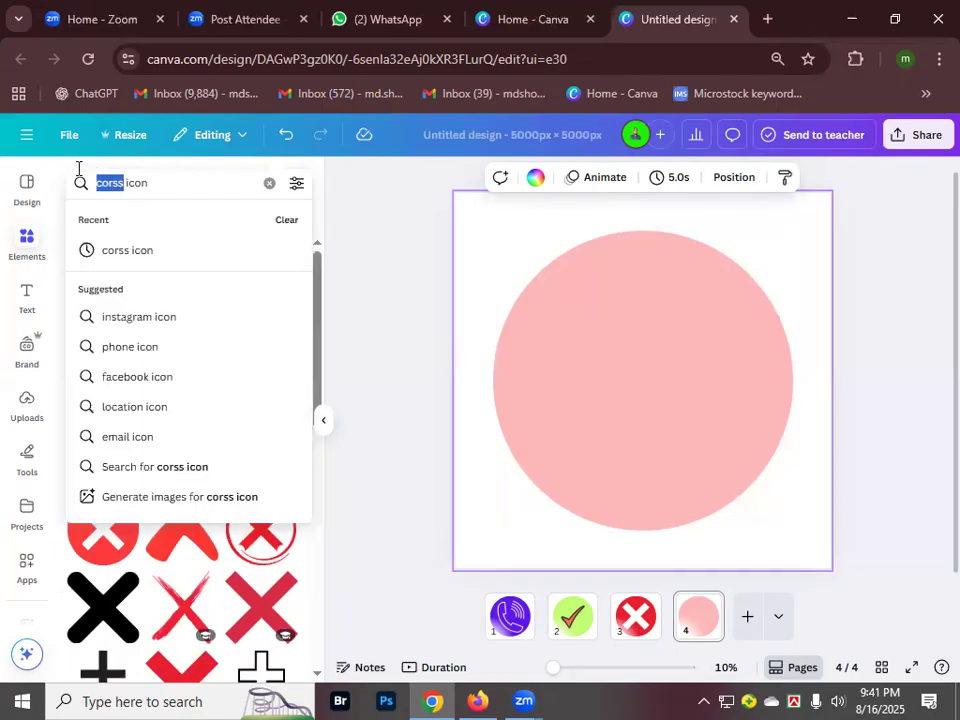
pyautogui.click(121, 348)
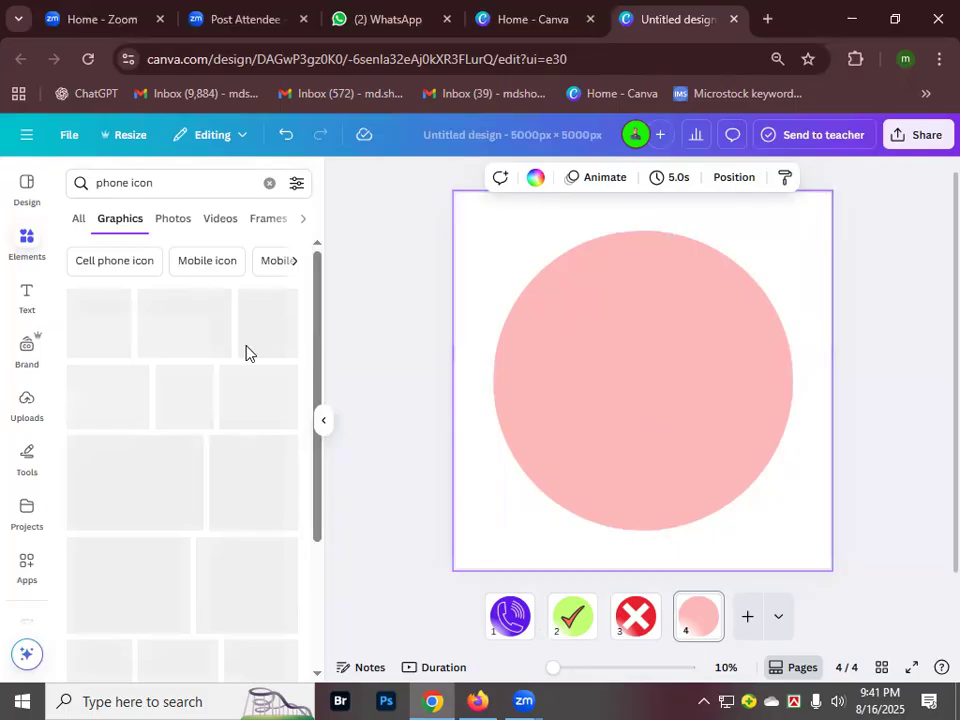
pyautogui.scroll(-6, 193, 439)
pyautogui.scroll(2, 266, 440)
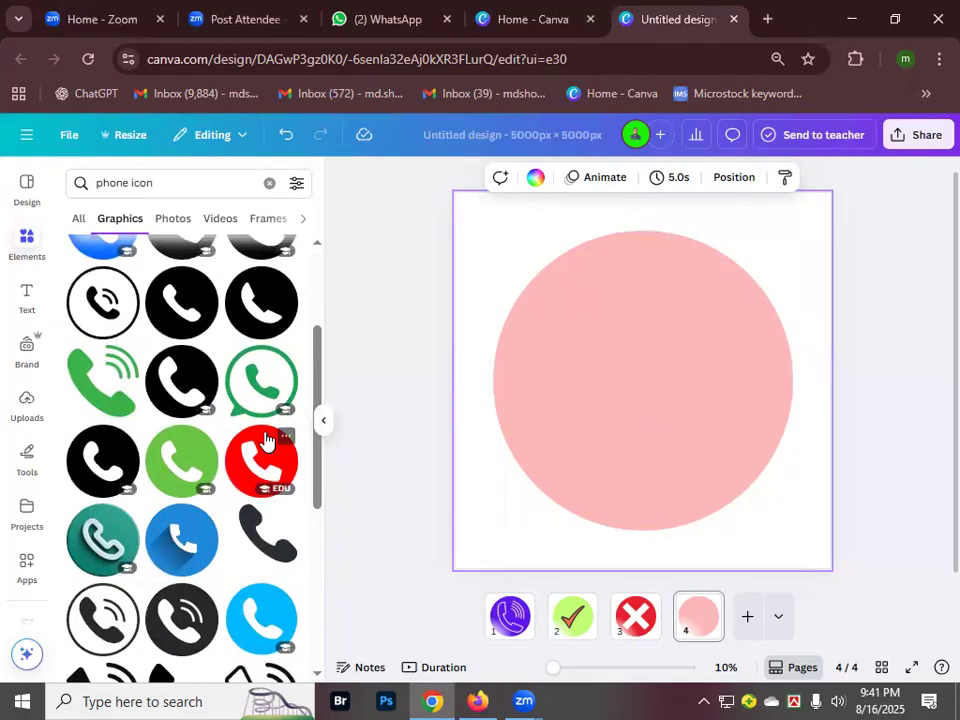
# - Add the red phone graphic, enlarge it to about 3,065 px, and centre it in the pink circle
pyautogui.click(265, 455)
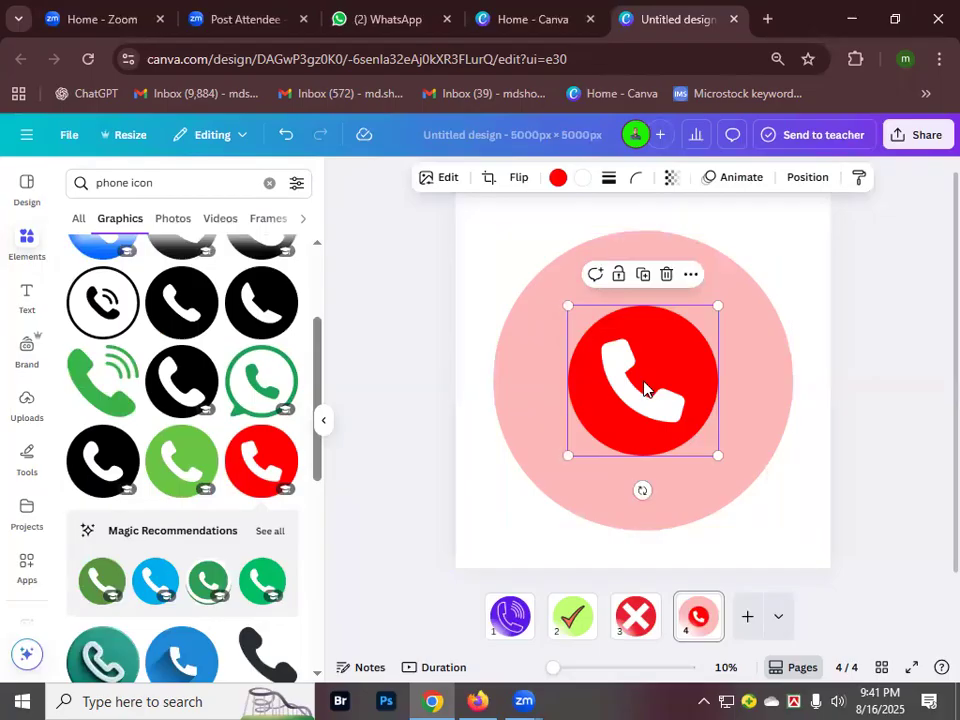
pyautogui.moveTo(716, 309); pyautogui.dragTo(748, 263)
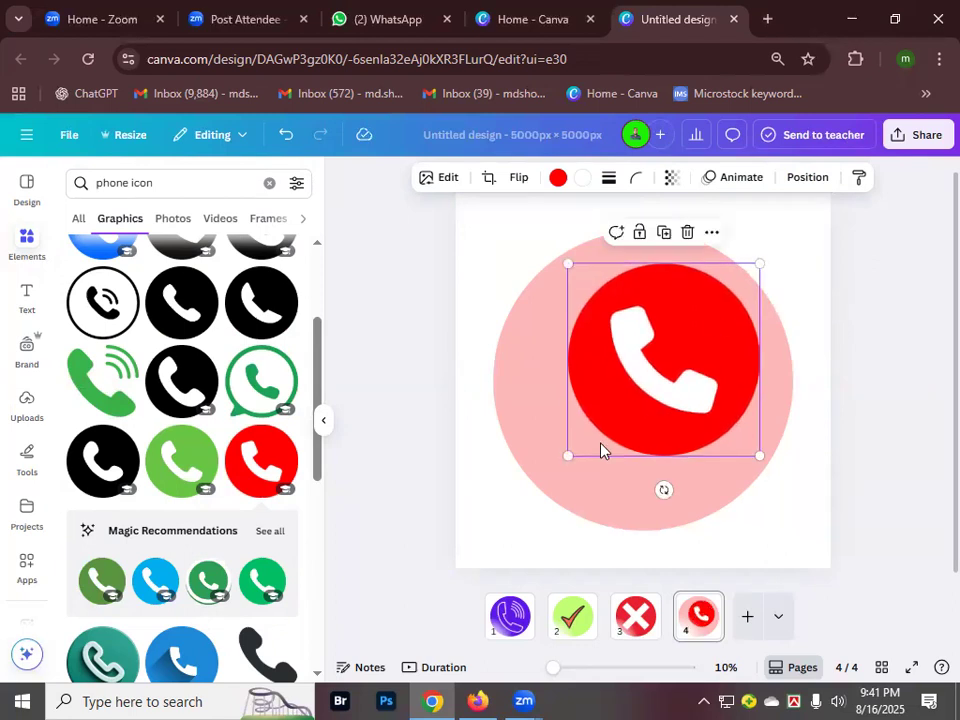
pyautogui.moveTo(569, 454); pyautogui.dragTo(521, 495)
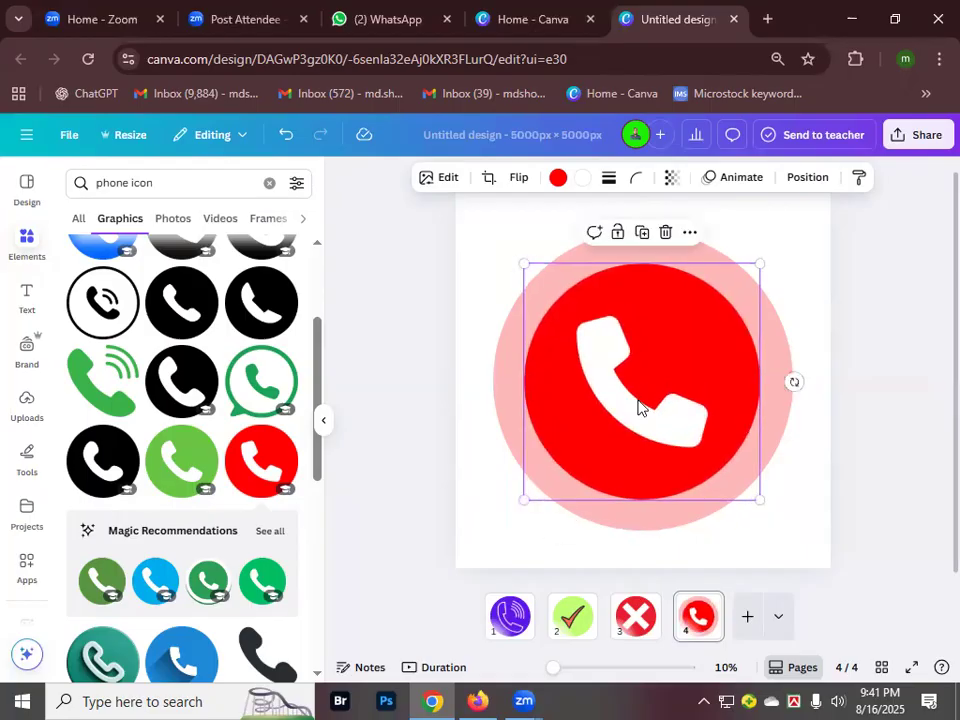
pyautogui.moveTo(645, 396)
pyautogui.mouseDown()
pyautogui.moveTo(646, 367)
pyautogui.moveTo(644, 387)
pyautogui.mouseUp()
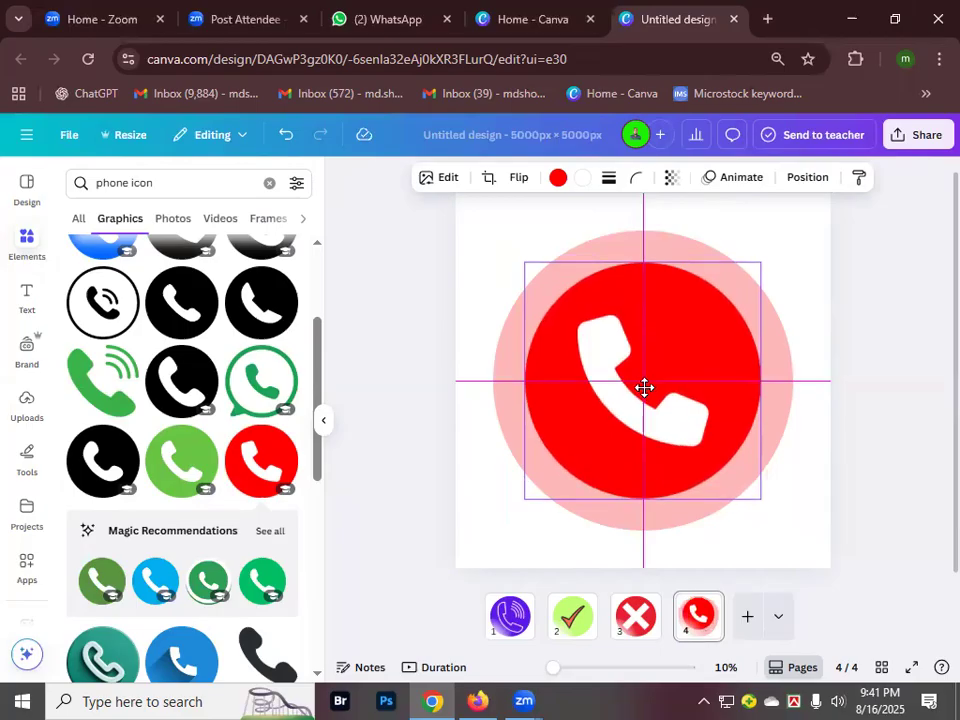
pyautogui.moveTo(644, 387); pyautogui.dragTo(645, 394)
pyautogui.click(513, 356)
pyautogui.click(513, 356)
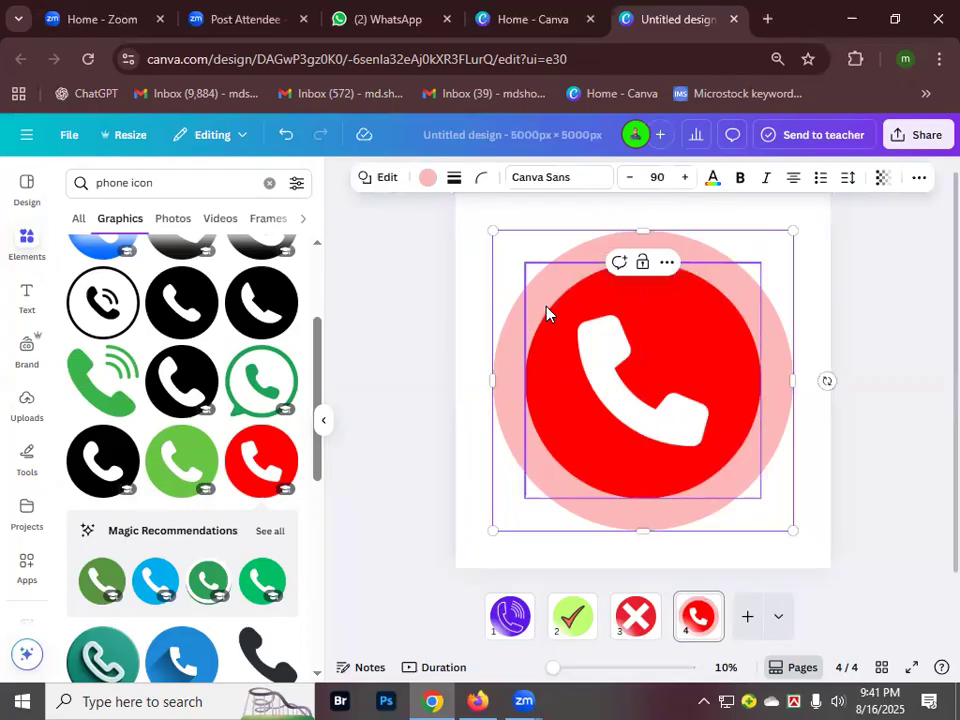
# - Make the outer circle white with a solid black outline at stroke weight 100
pyautogui.click(427, 181)
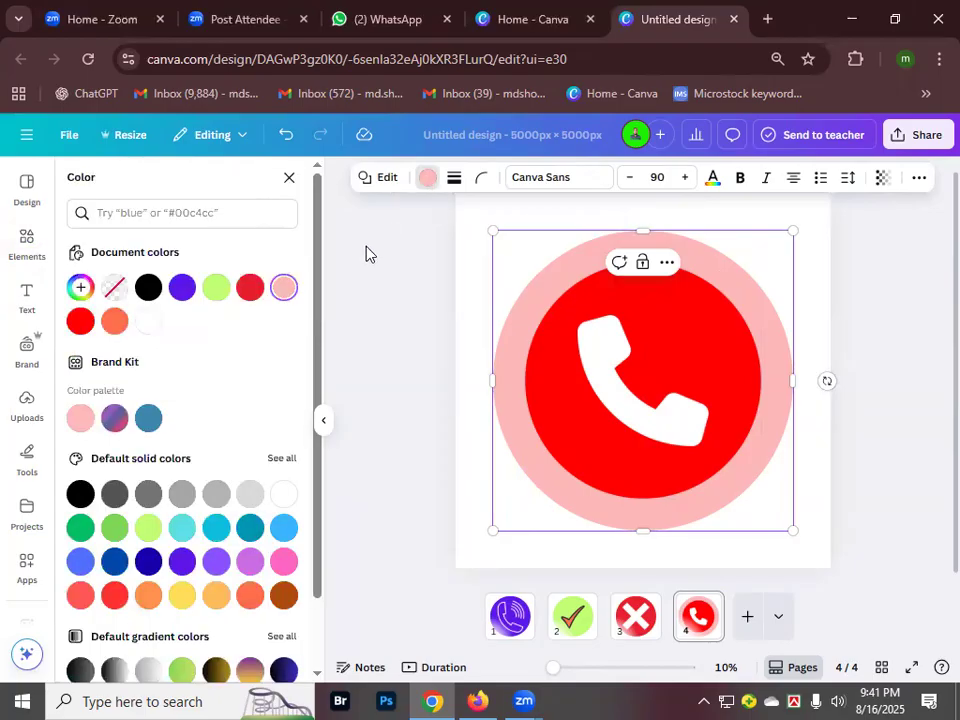
pyautogui.click(283, 495)
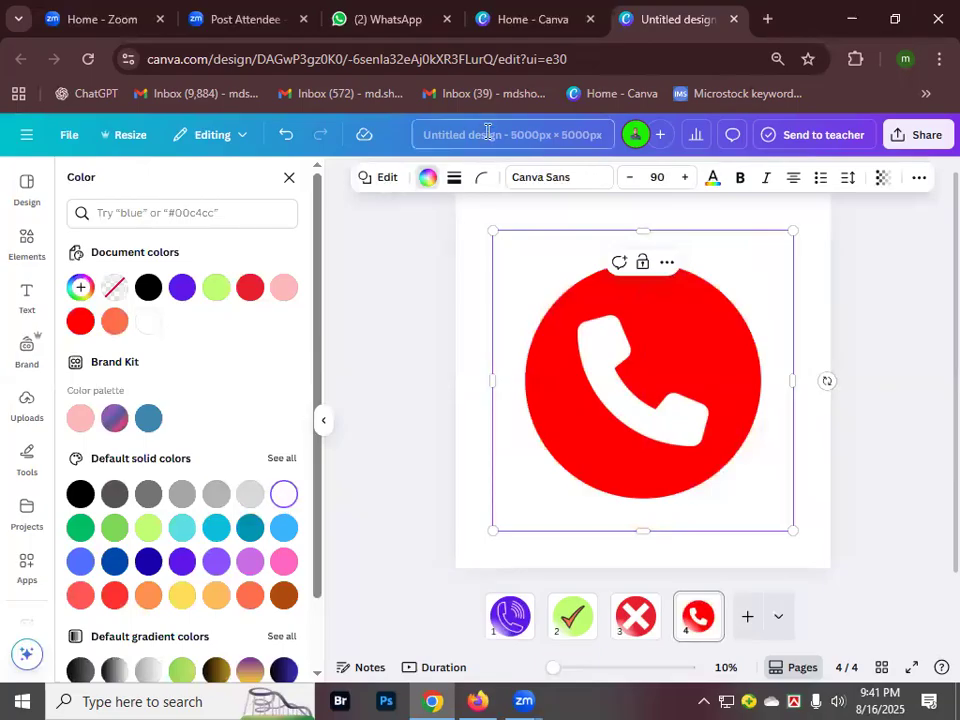
pyautogui.click(453, 180)
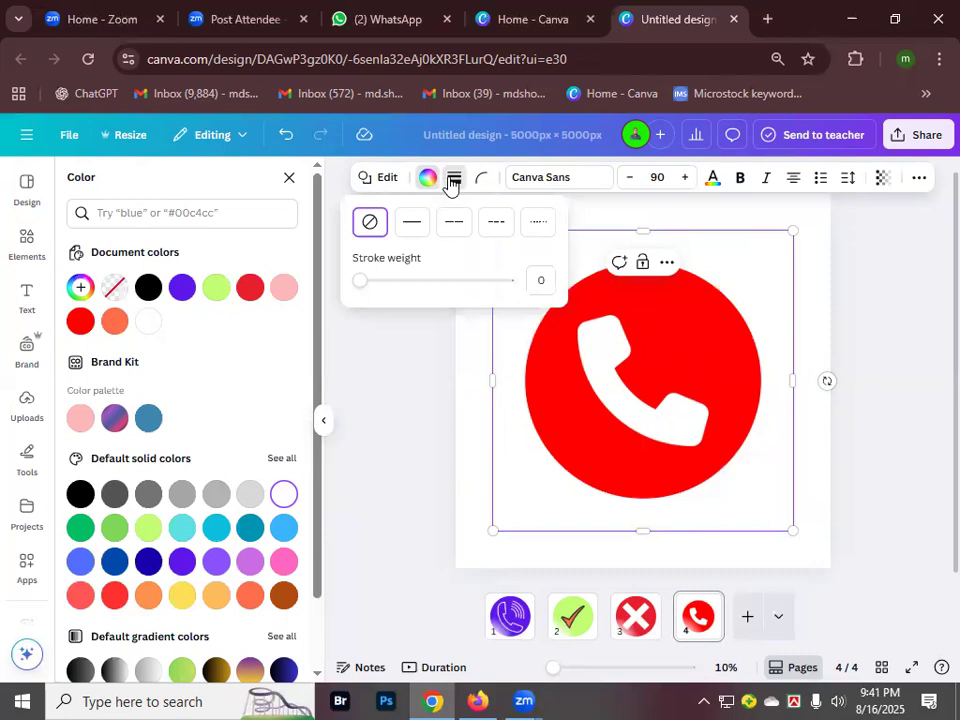
pyautogui.click(412, 224)
pyautogui.moveTo(364, 284); pyautogui.dragTo(512, 290)
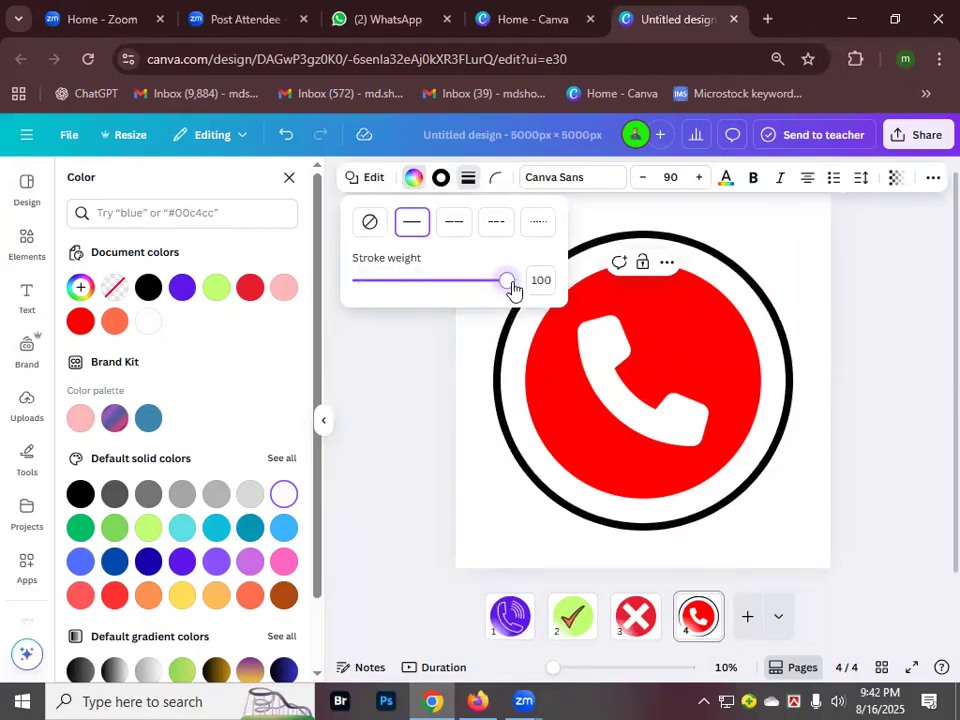
pyautogui.click(476, 370)
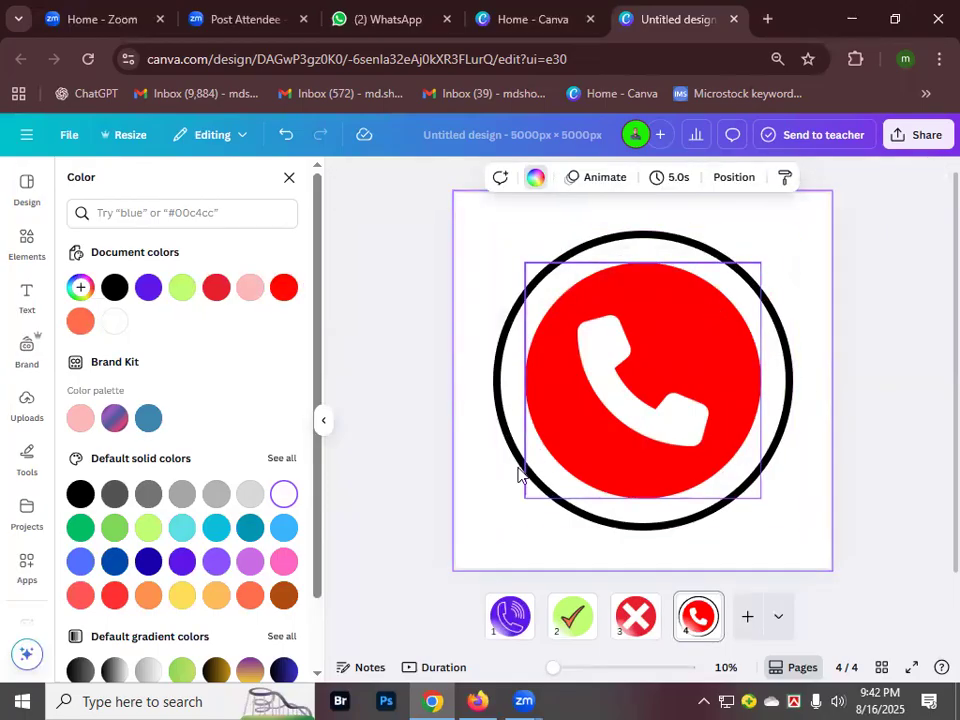
# - Change the outer ring's outline colour from black to the default lime green
pyautogui.click(592, 246)
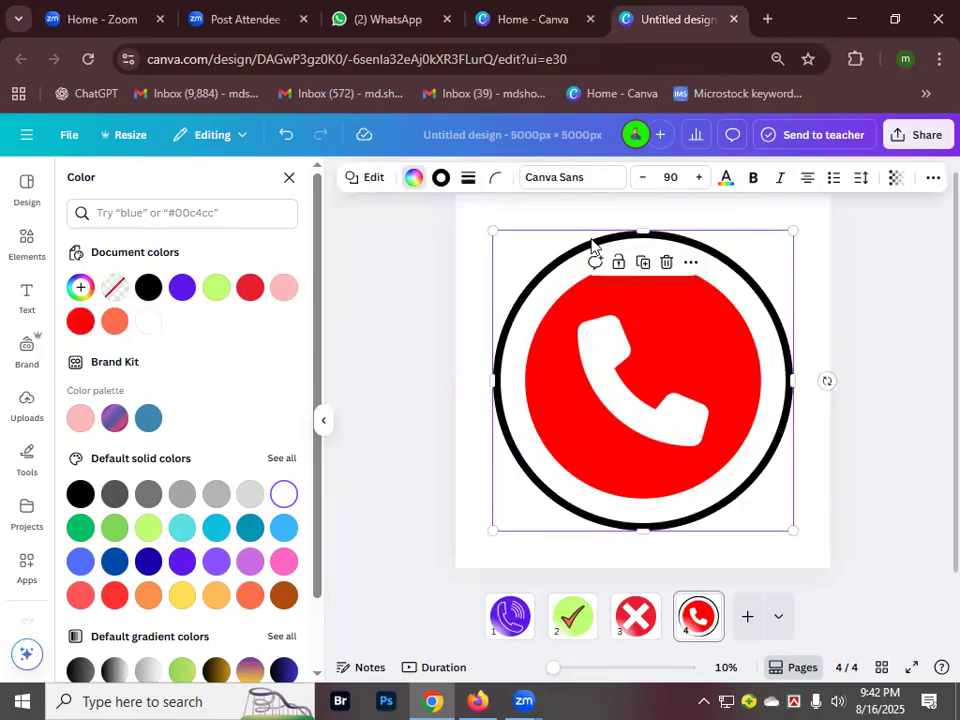
pyautogui.click(440, 180)
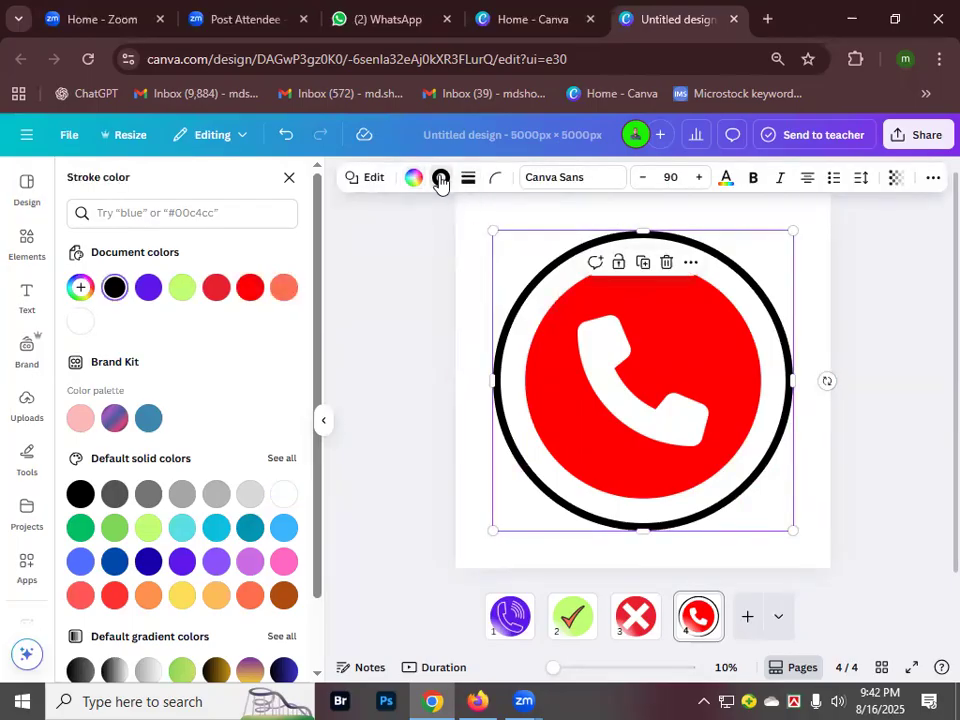
pyautogui.click(113, 528)
pyautogui.click(476, 302)
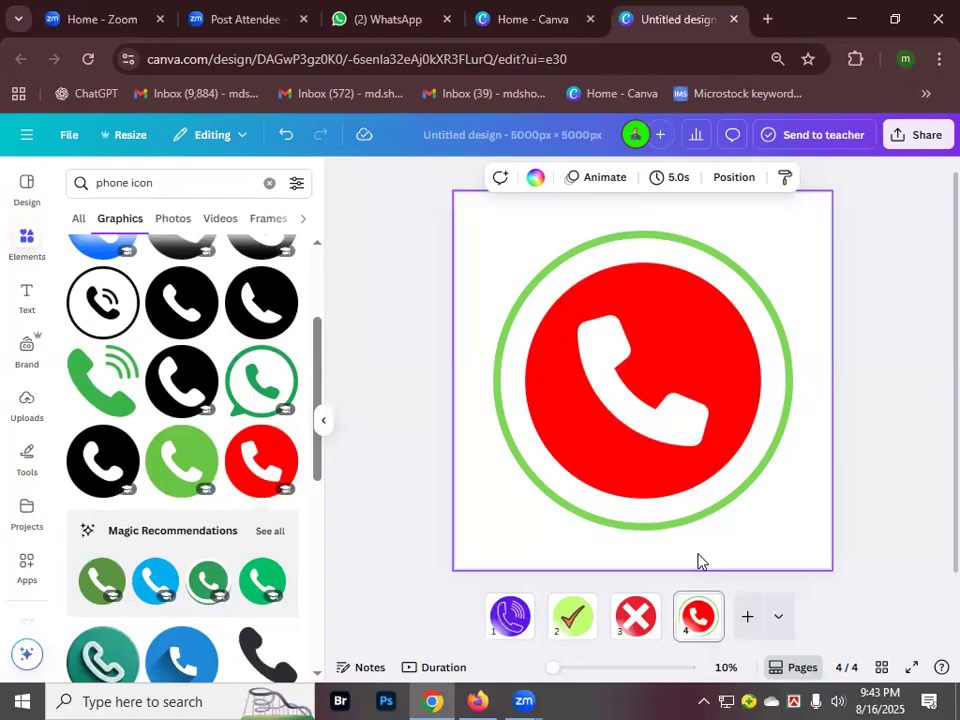
# - Scroll the phone icon results back to the top and clear the Elements search
pyautogui.scroll(-3, 206, 465)
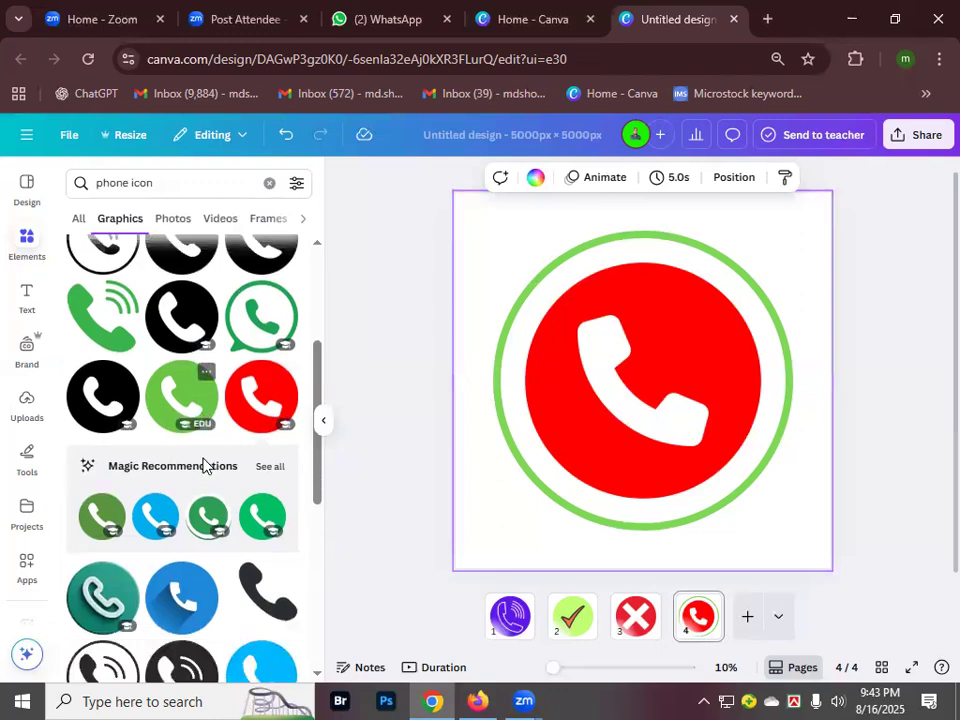
pyautogui.scroll(4, 224, 506)
pyautogui.scroll(2, 224, 506)
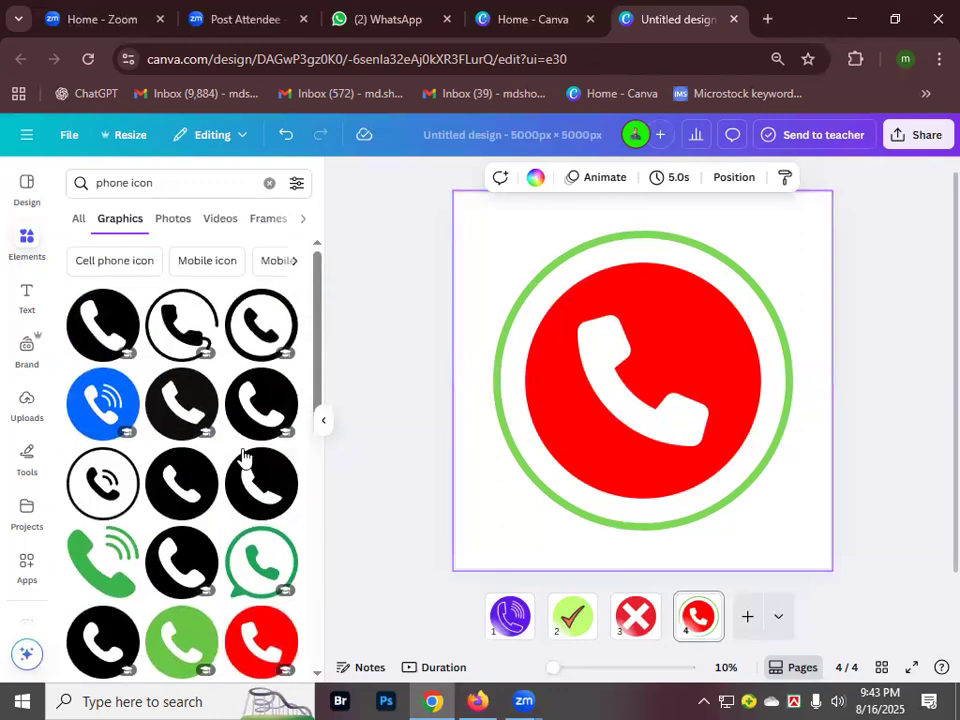
pyautogui.click(269, 186)
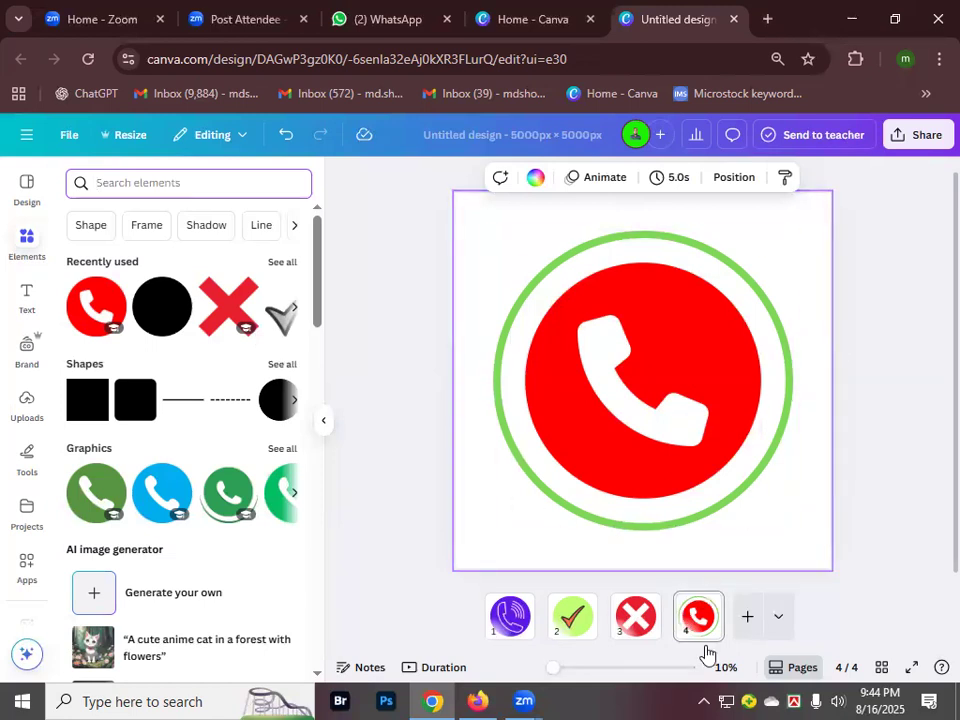
# - Switch to page 1 with the purple phone icon and deselect everything
pyautogui.click(511, 619)
pyautogui.click(529, 560)
pyautogui.click(930, 186)
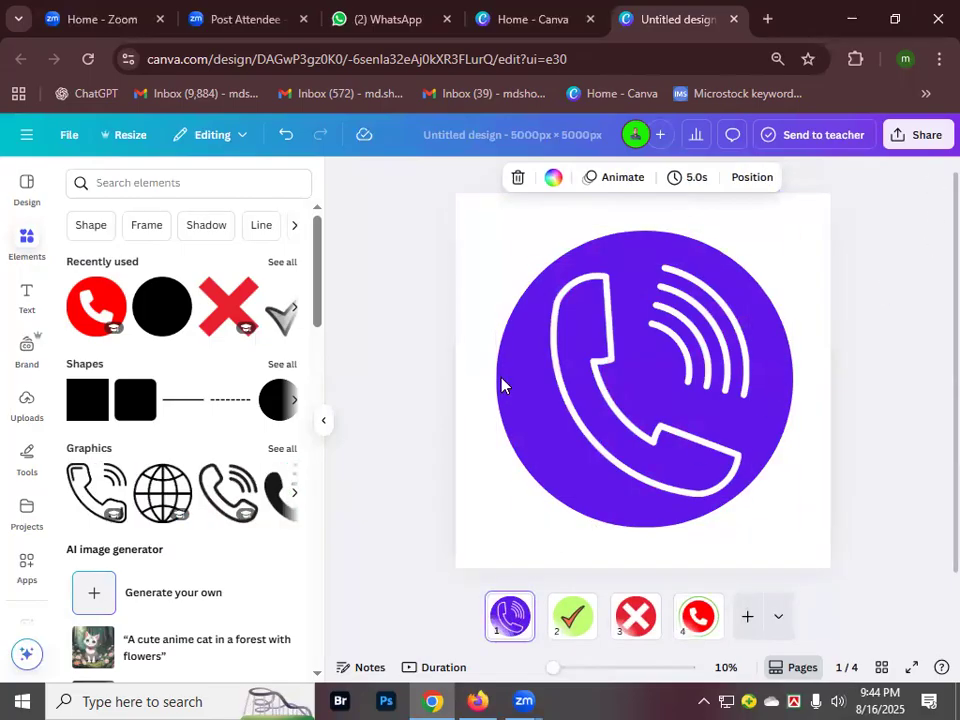
pyautogui.click(373, 333)
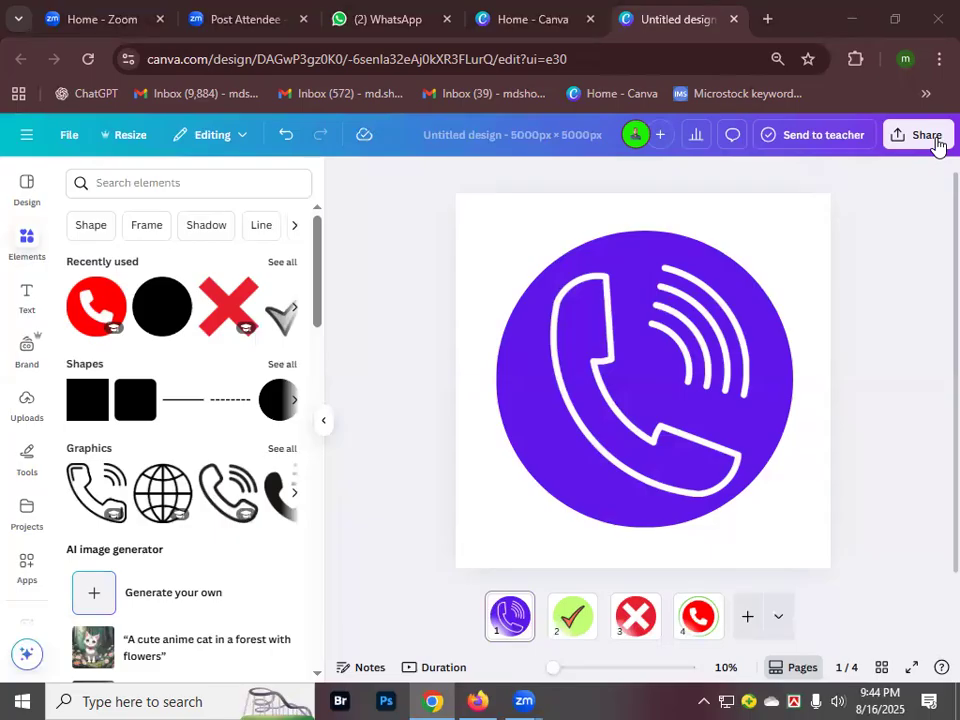
# - Minimize Chrome from the taskbar and restore the Canva window
pyautogui.moveTo(432, 701)
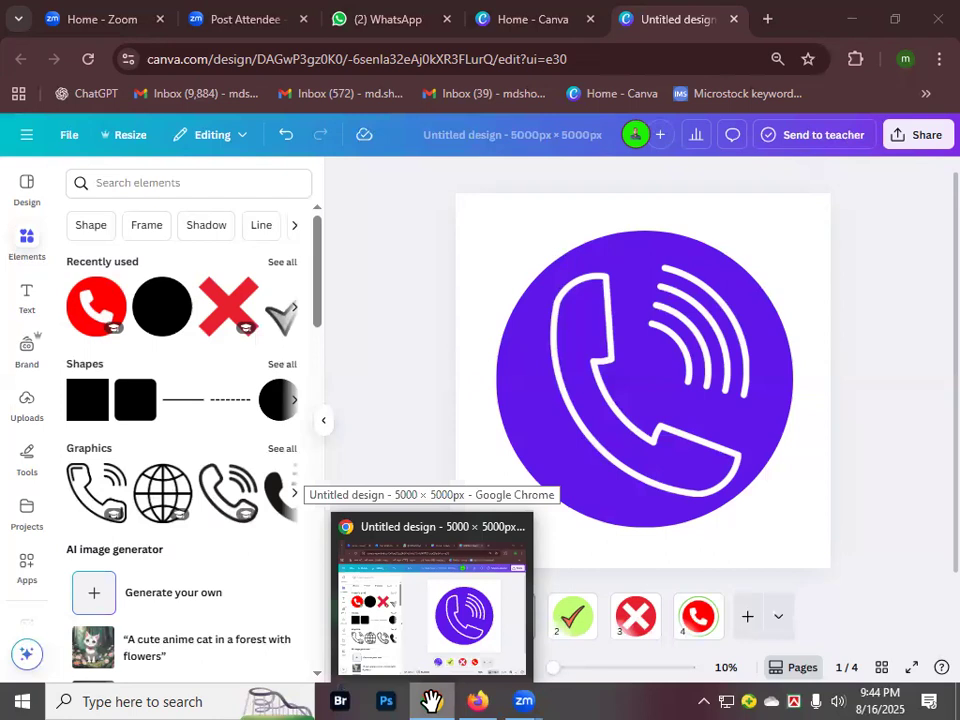
pyautogui.click(432, 701)
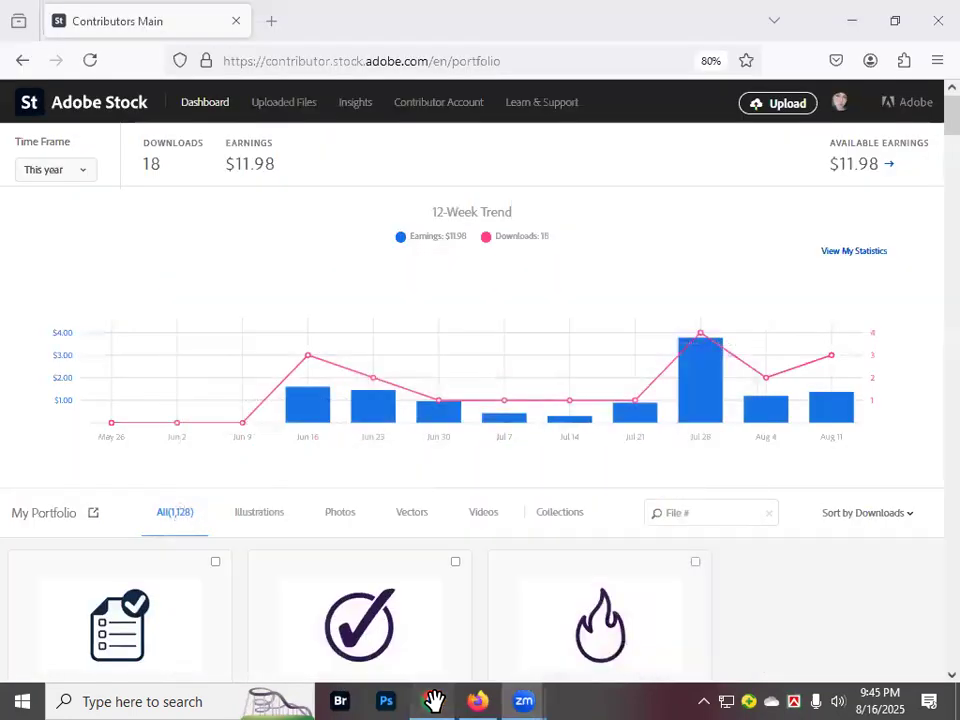
pyautogui.click(434, 701)
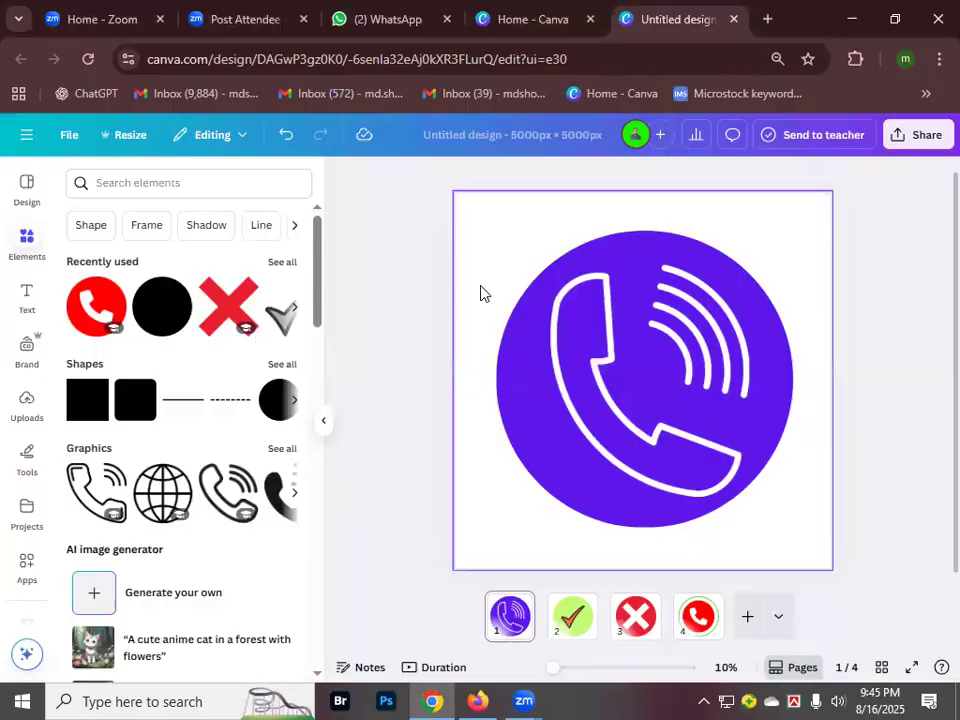